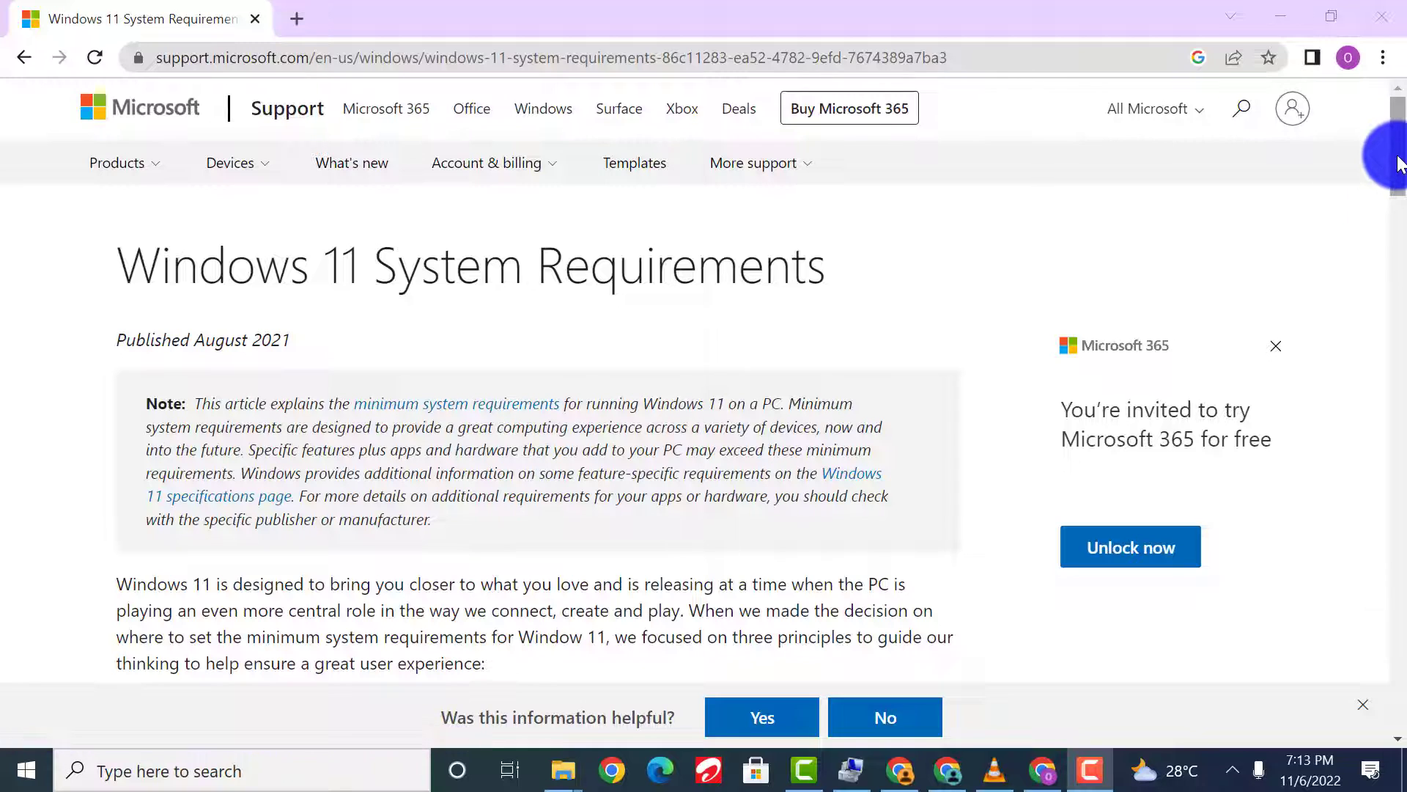
- Scroll the Windows 11 requirements article down to the TPM, graphics card and display sections
drag(1400, 163, 1396, 383)
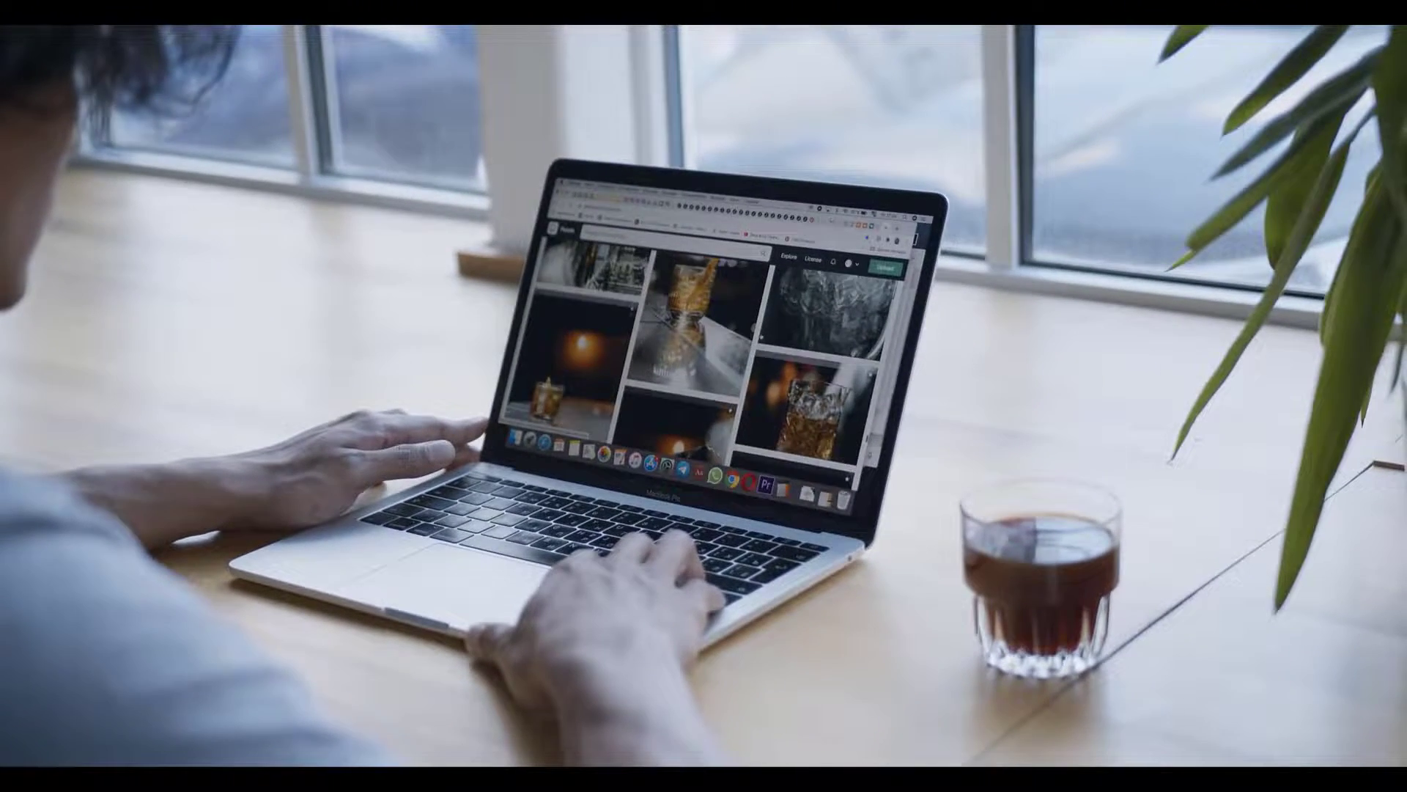
- Open Microsoft's Download Windows 11 page from the Google search results
click(443, 435)
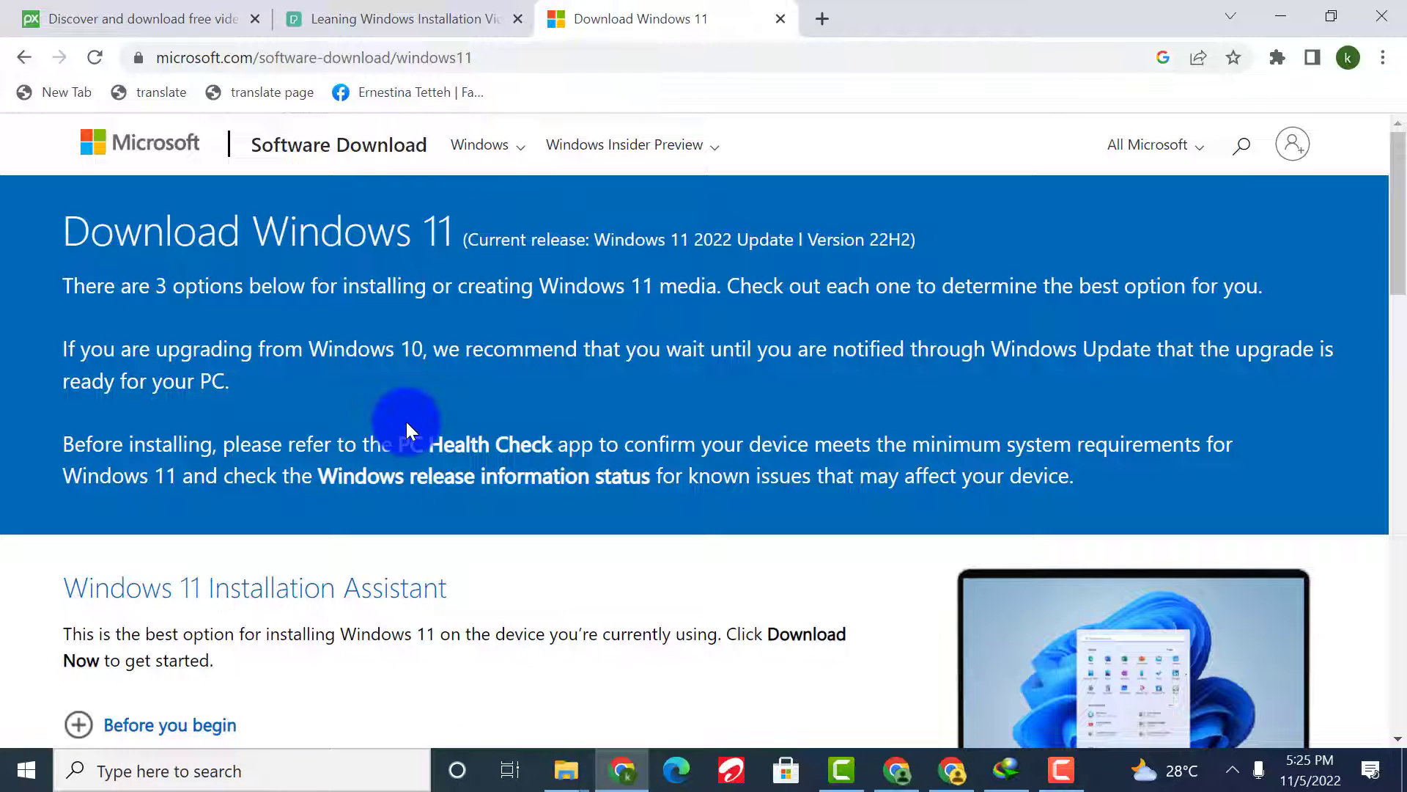
- Download the Windows 11 Installation Assistant through IDM, accepting a numbered duplicate name, and run it
scroll(408, 425, down, 3)
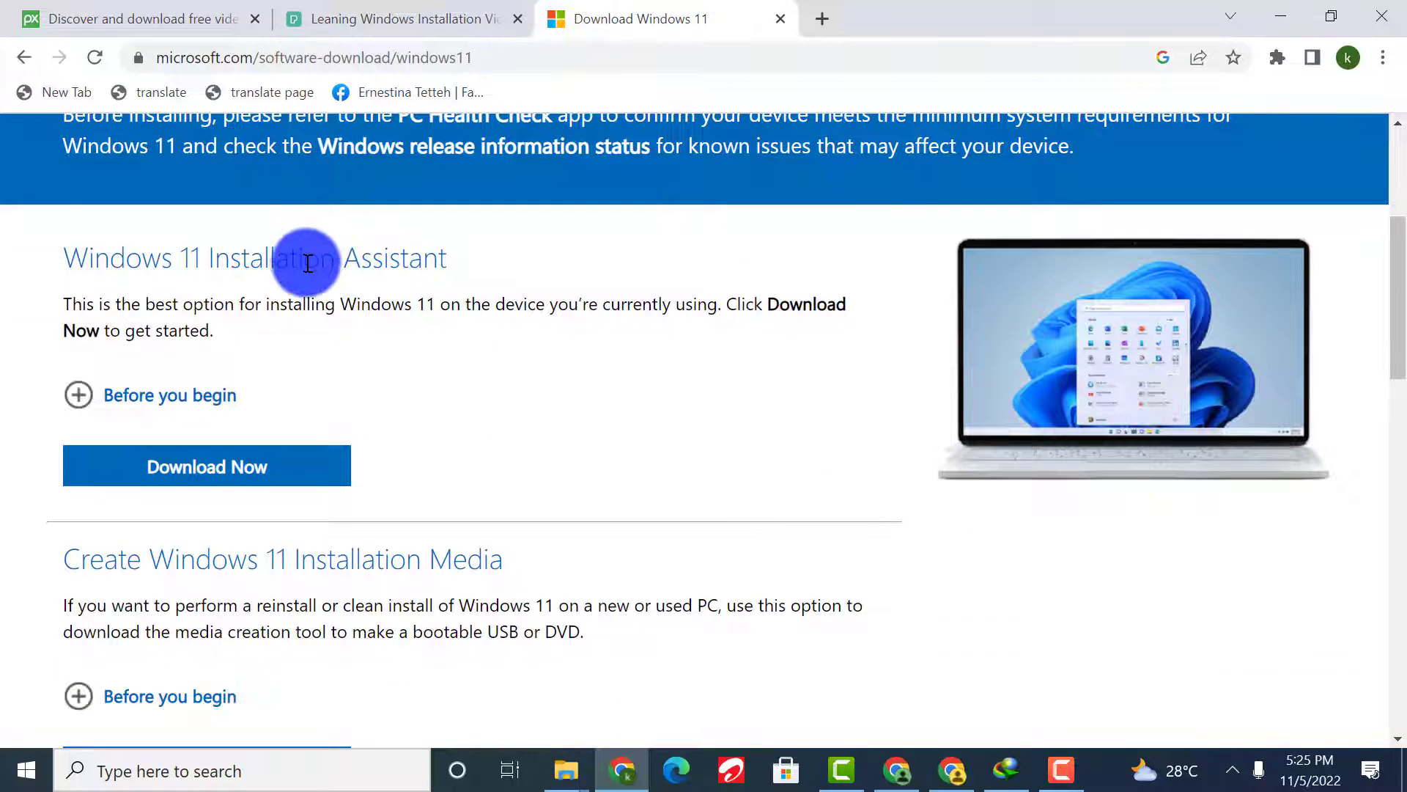
drag(73, 258, 462, 264)
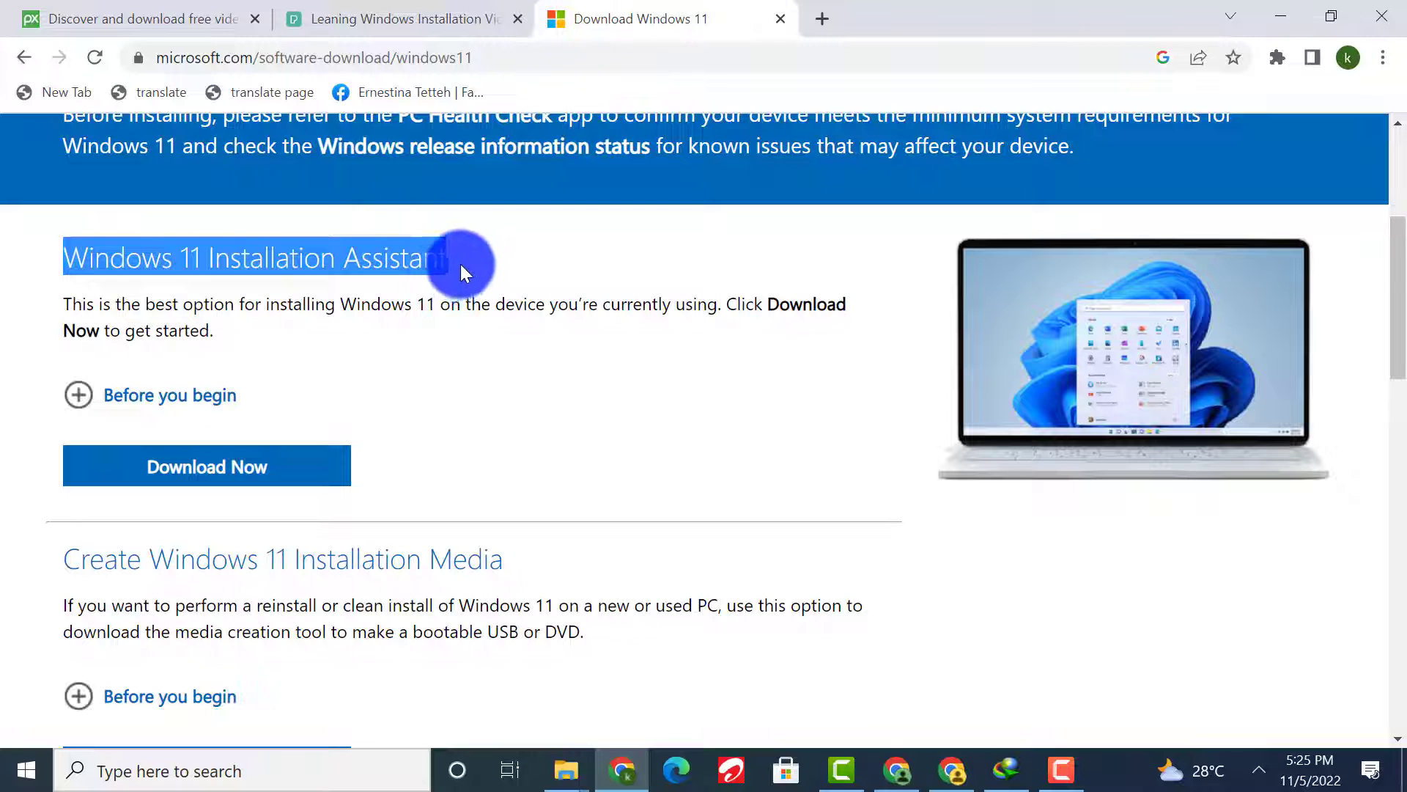
click(219, 474)
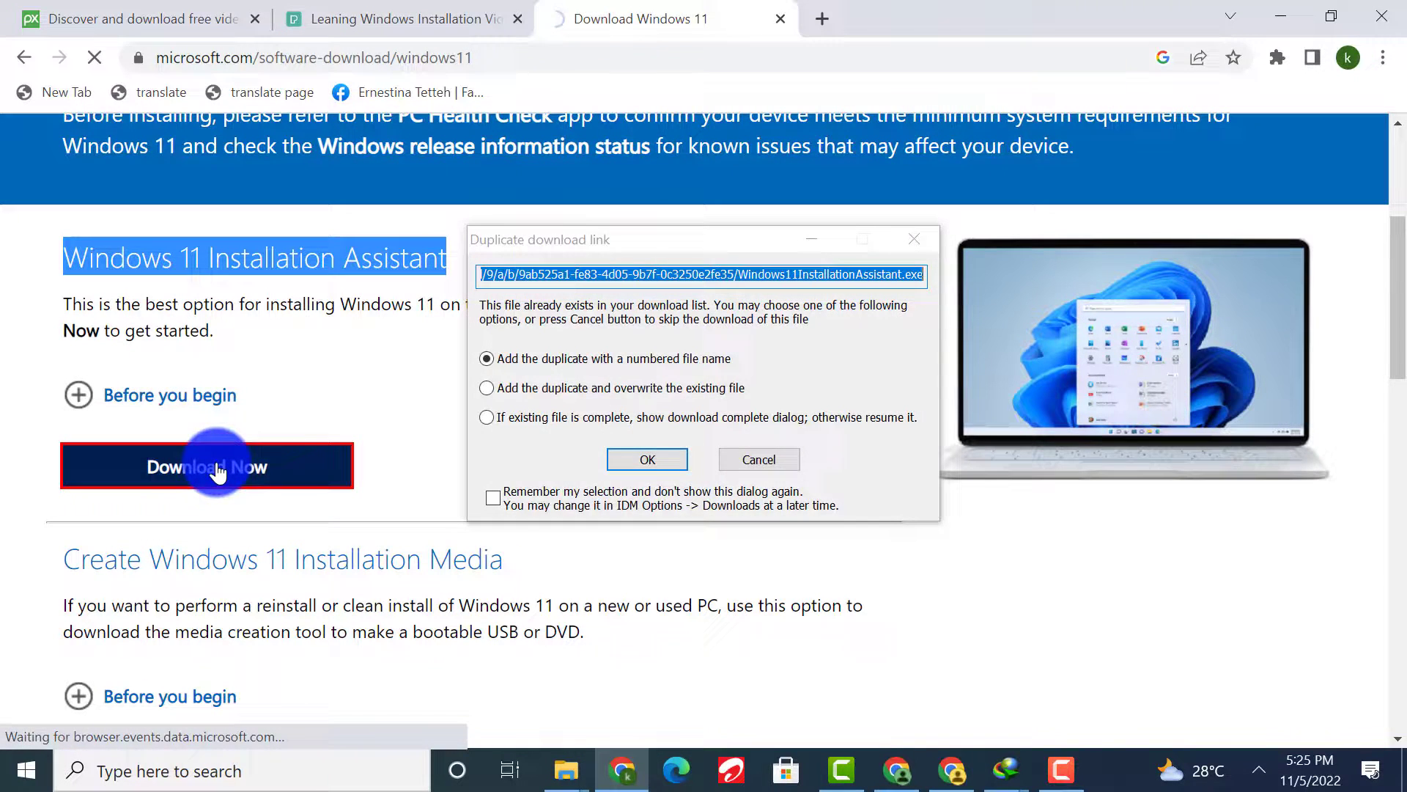
click(648, 459)
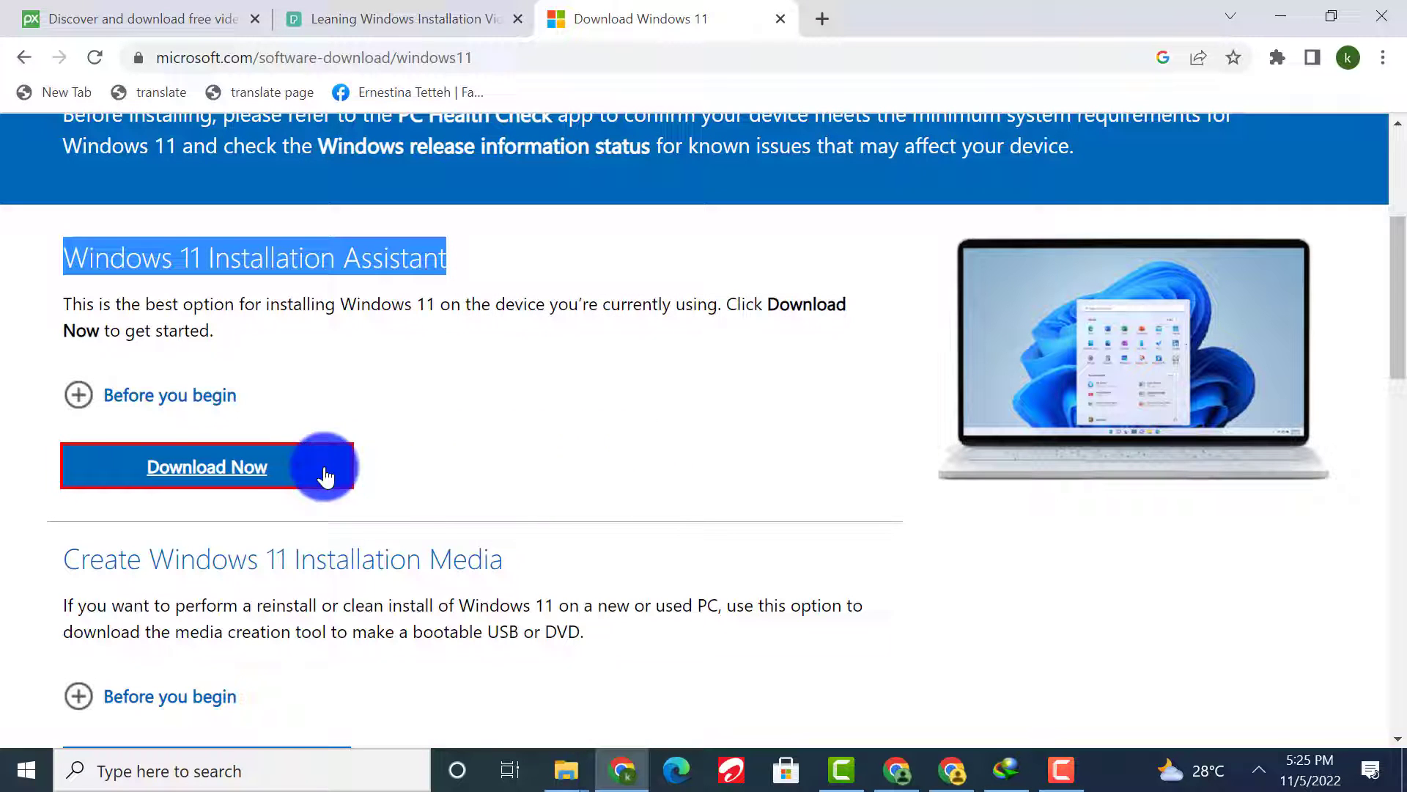
click(685, 477)
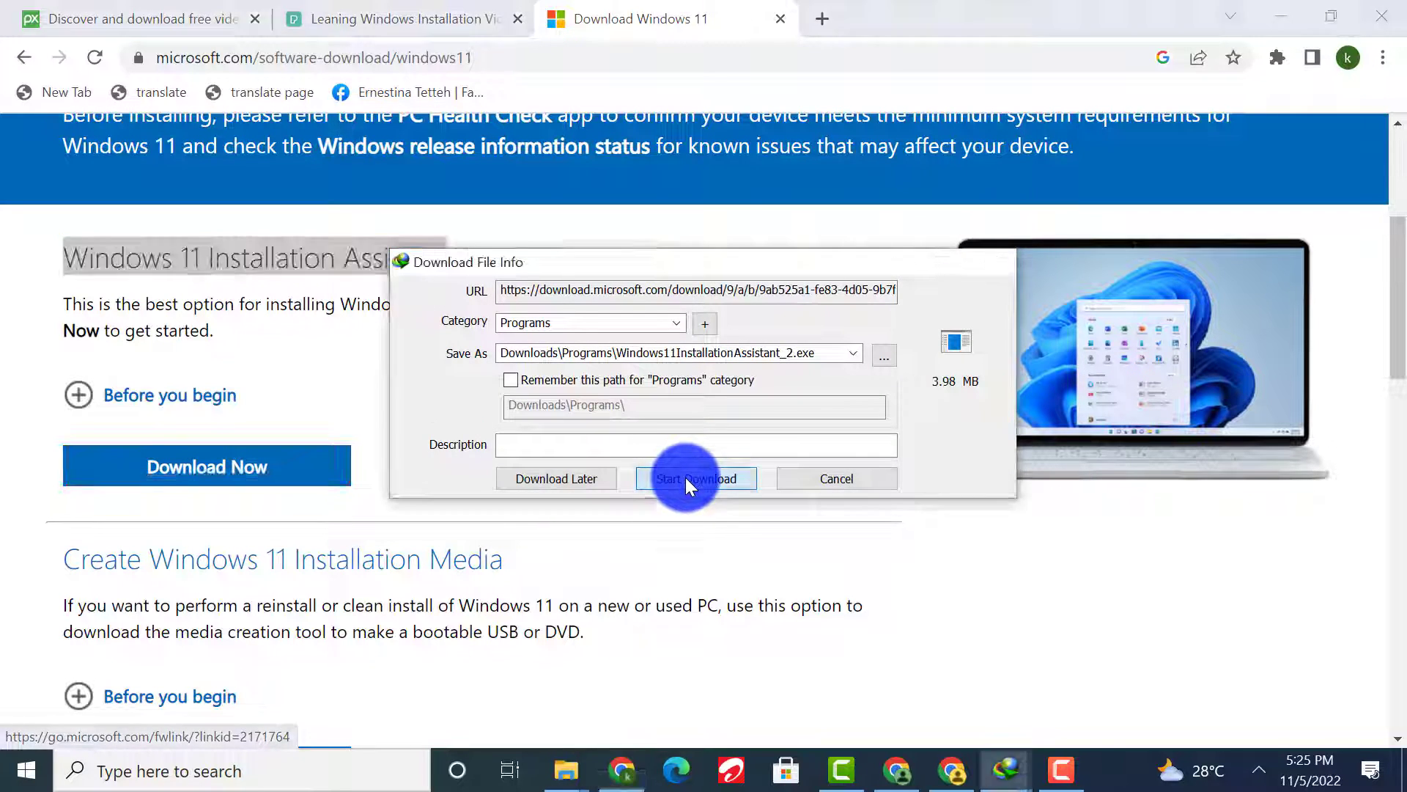
click(521, 446)
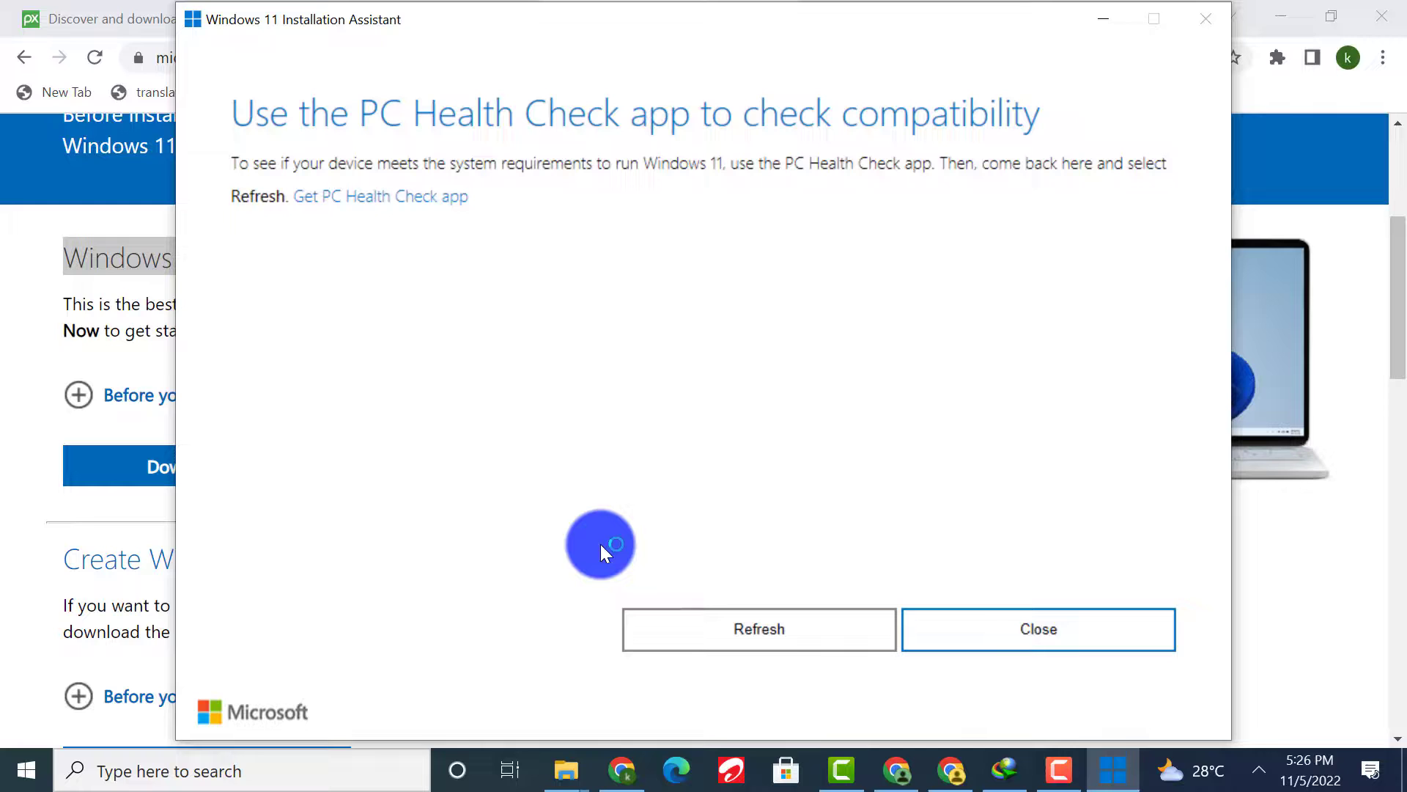
- Close the Installation Assistant, then download and launch the media creation tool (mediacreationtool_2.exe)
click(1049, 650)
scroll(495, 379, down, 2)
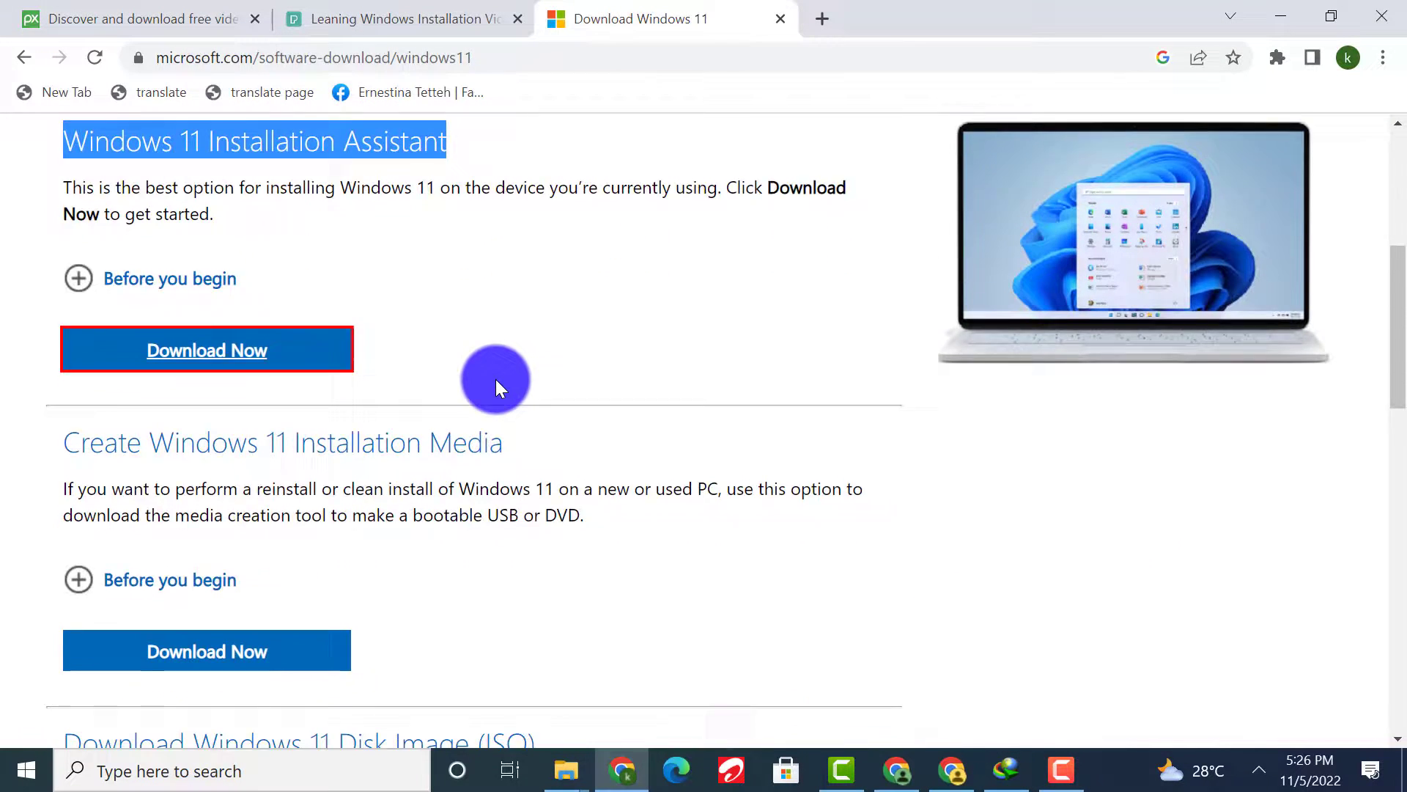
scroll(496, 379, down, 3)
scroll(496, 380, up, 1)
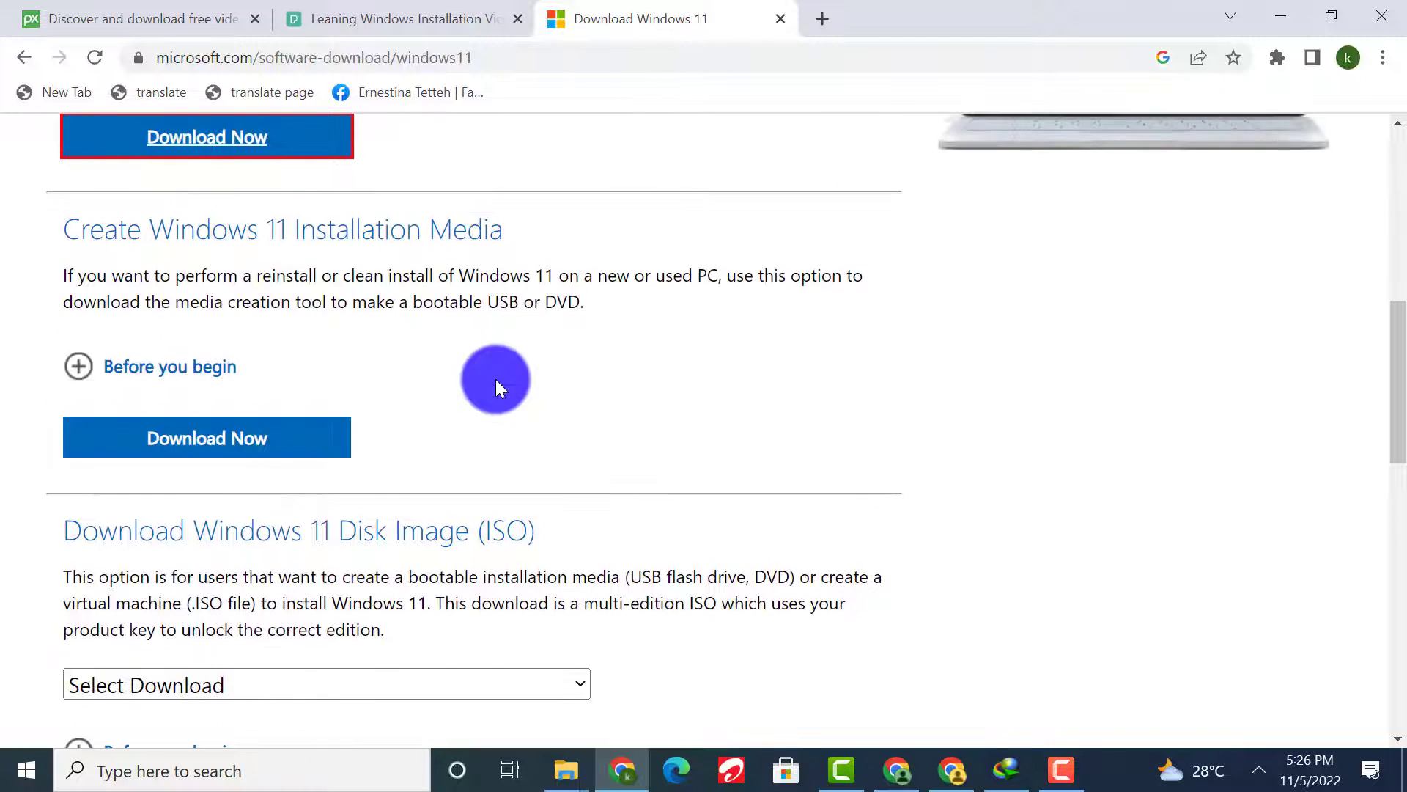
drag(68, 227, 507, 230)
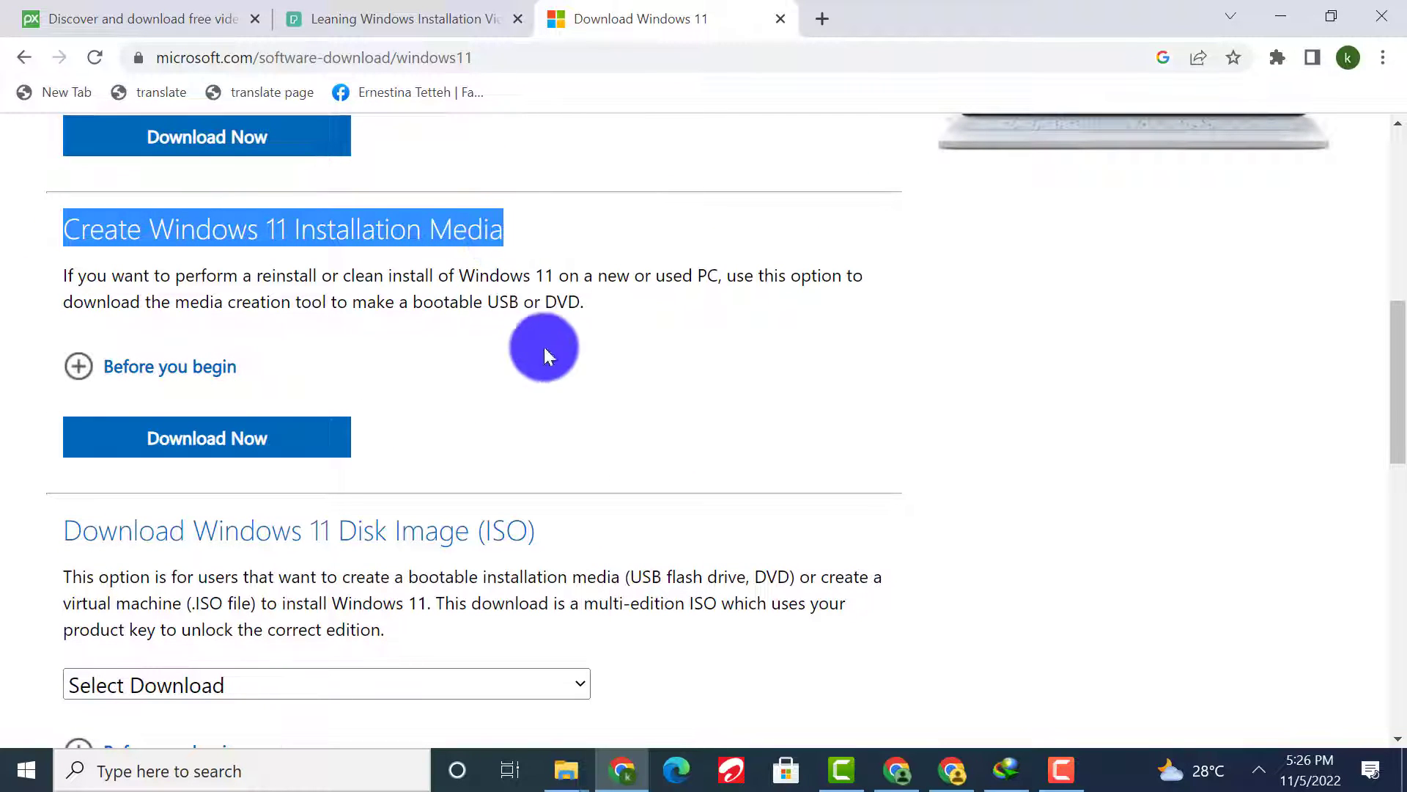
click(559, 382)
click(553, 382)
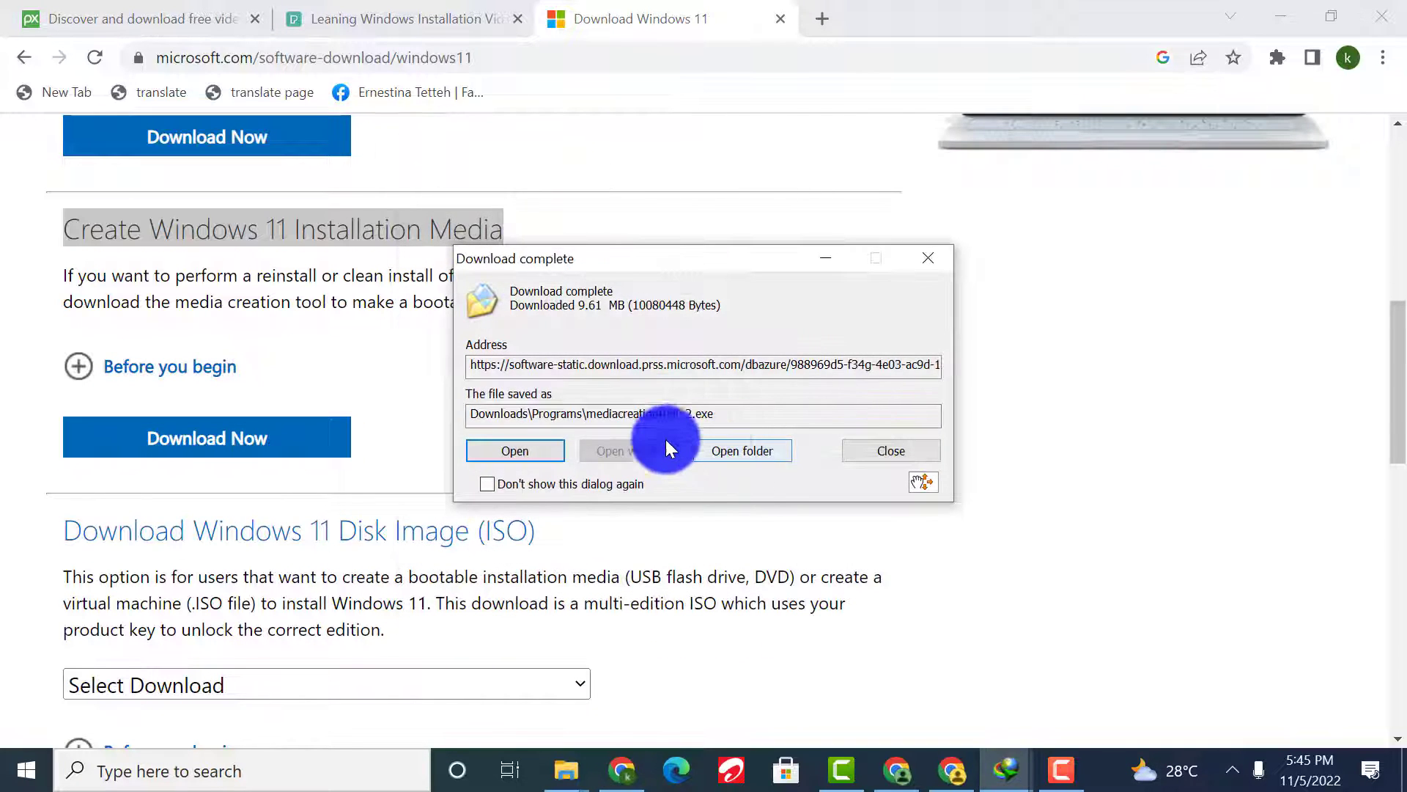
click(547, 445)
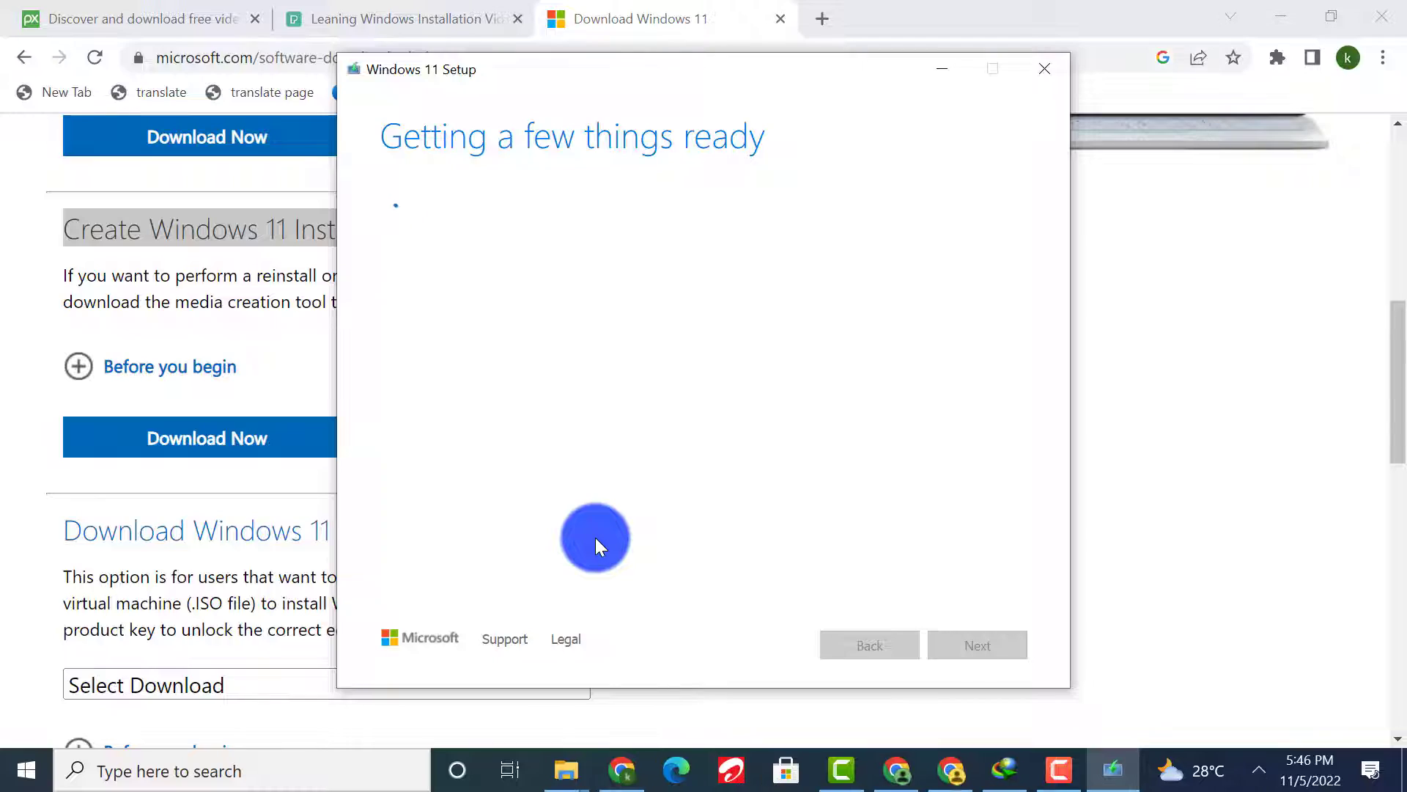
- Accept the license terms, untick 'Use the recommended options for this PC', and continue to media choice
scroll(1013, 320, down, 4)
scroll(1013, 319, down, 15)
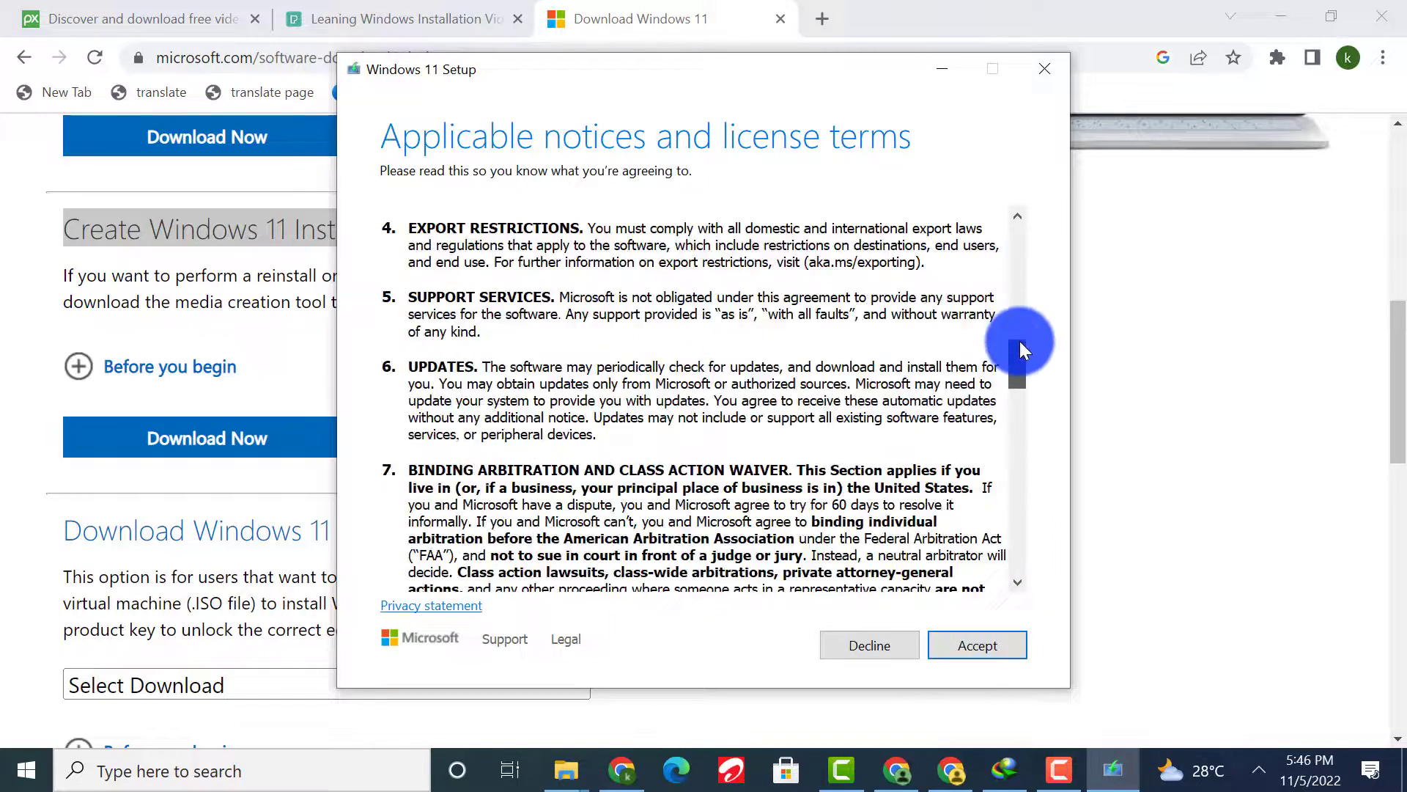
click(975, 645)
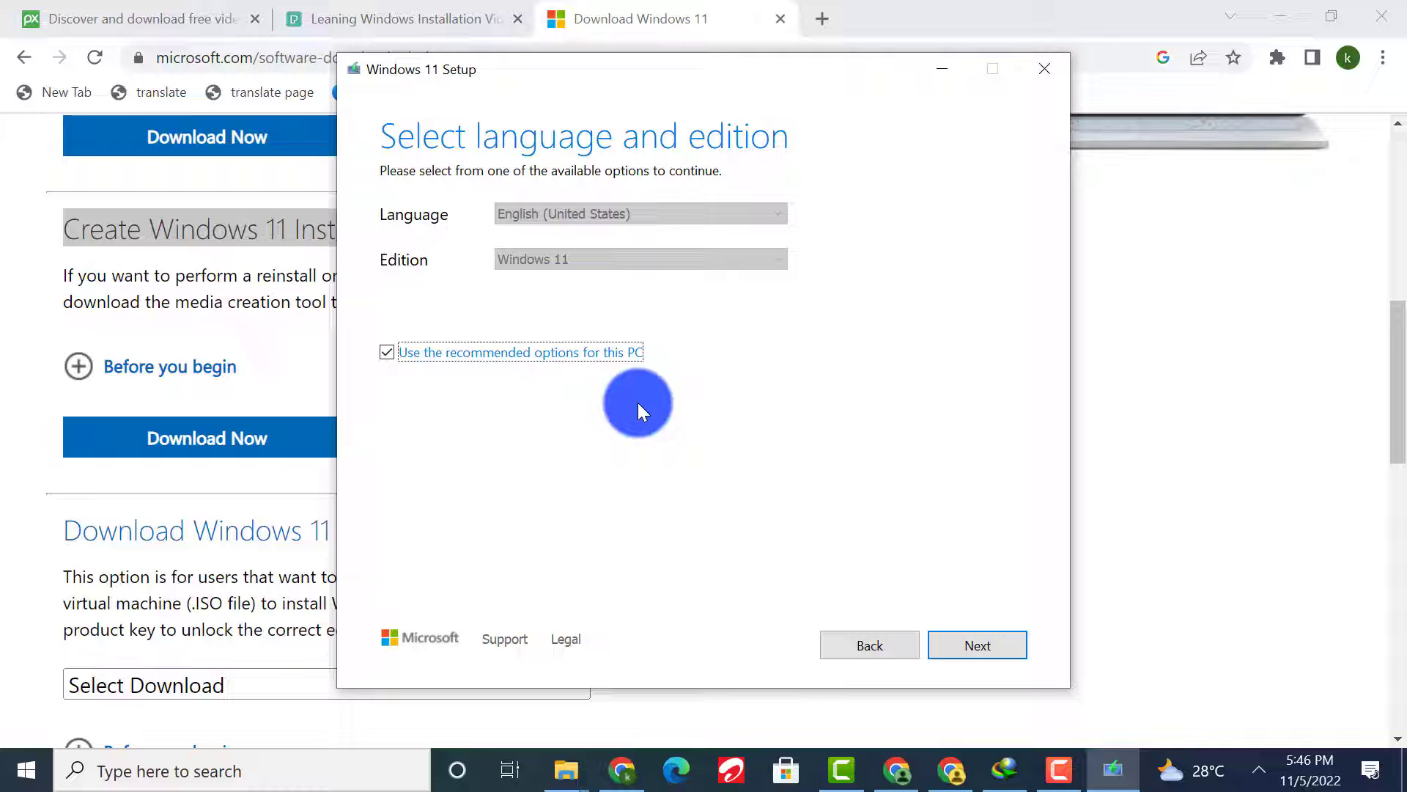
click(386, 351)
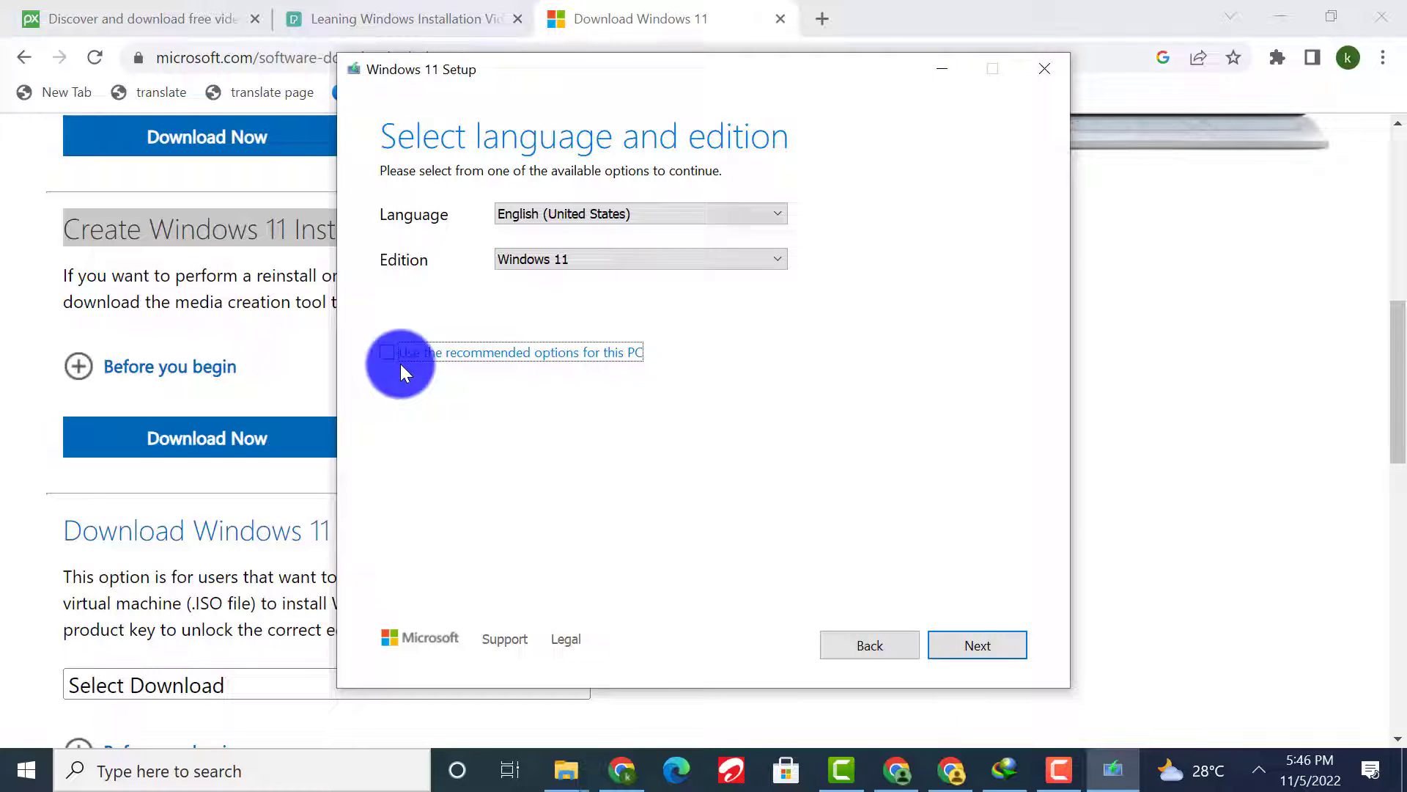
click(1004, 642)
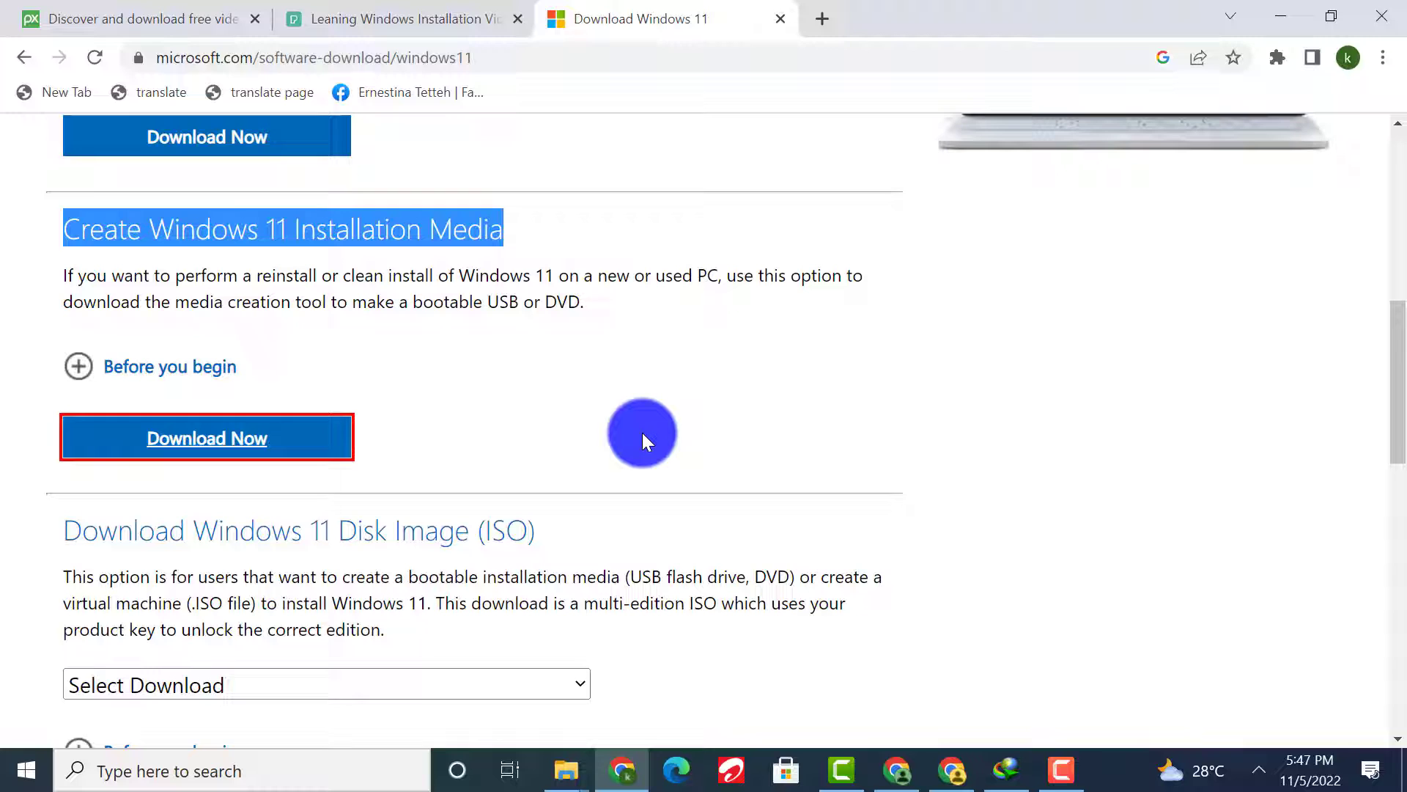
- Select Windows 11 (multi-edition ISO) under Download Windows 11 Disk Image and request it
scroll(682, 435, down, 5)
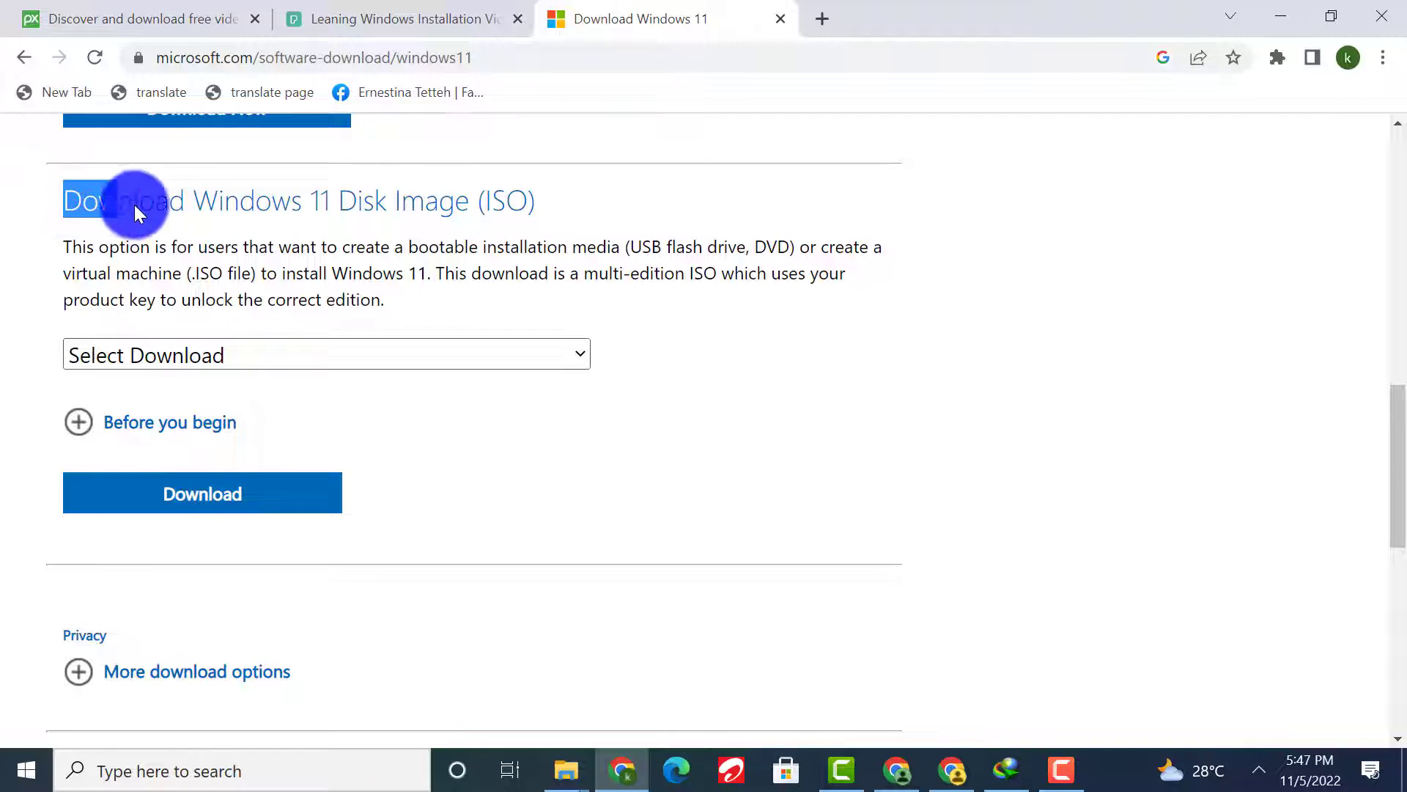
drag(134, 205, 534, 204)
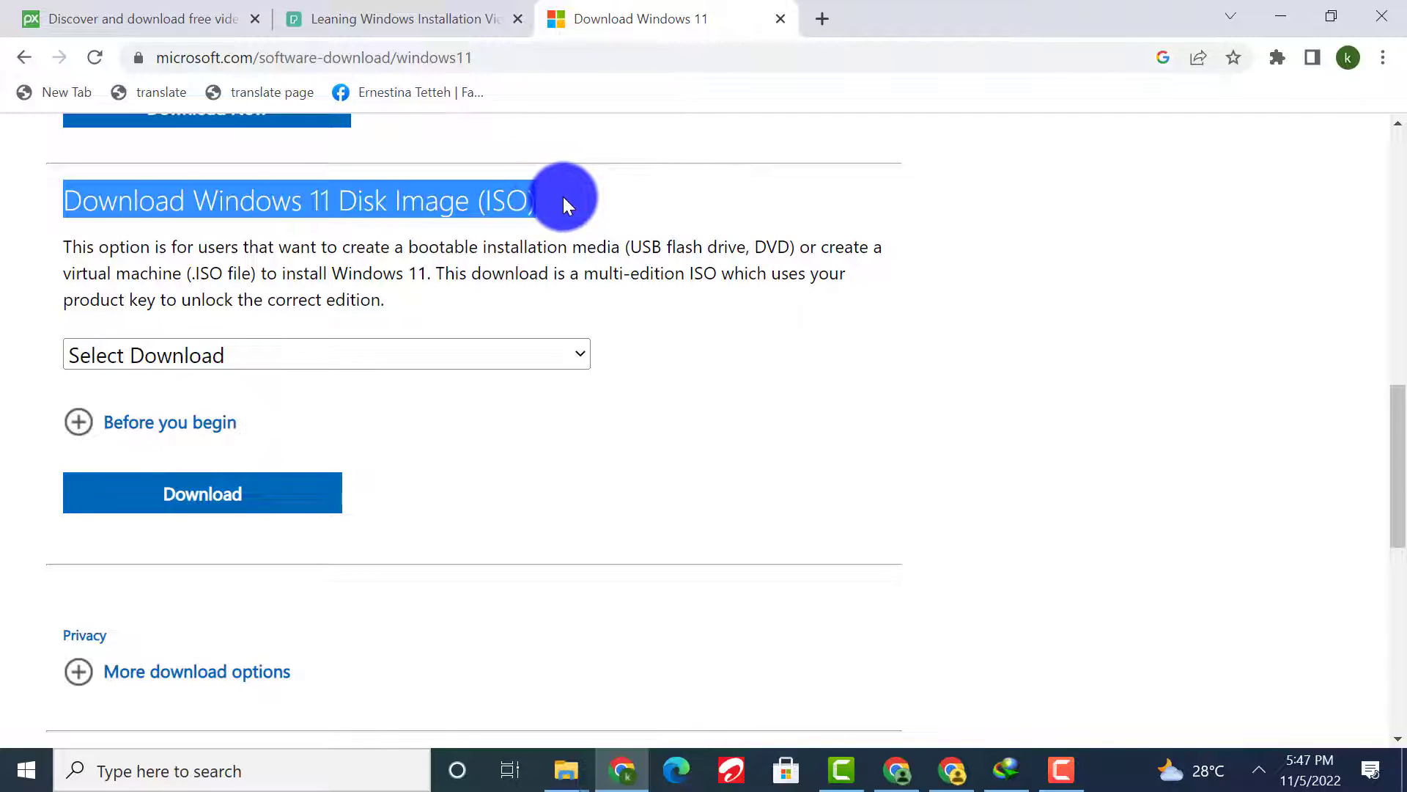
click(582, 356)
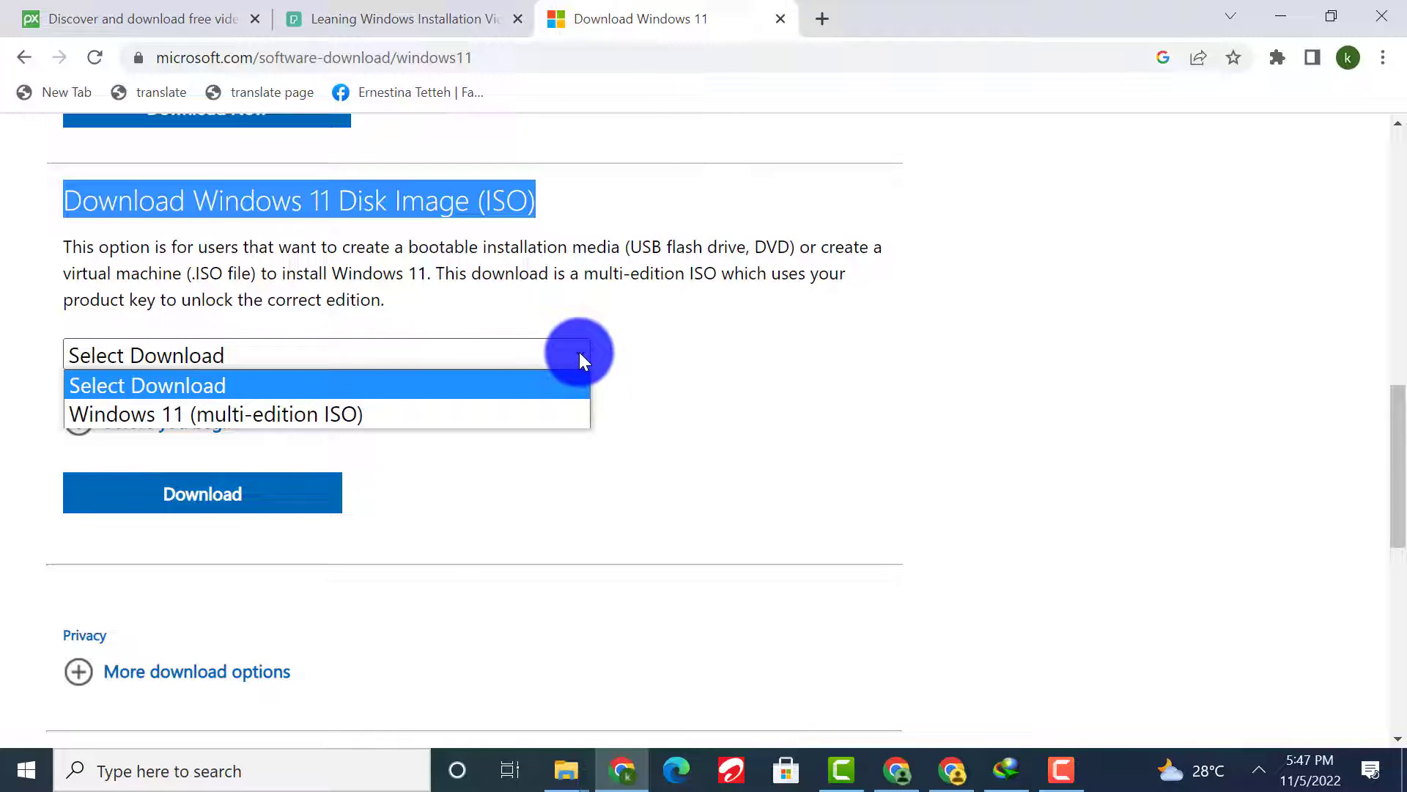
click(412, 409)
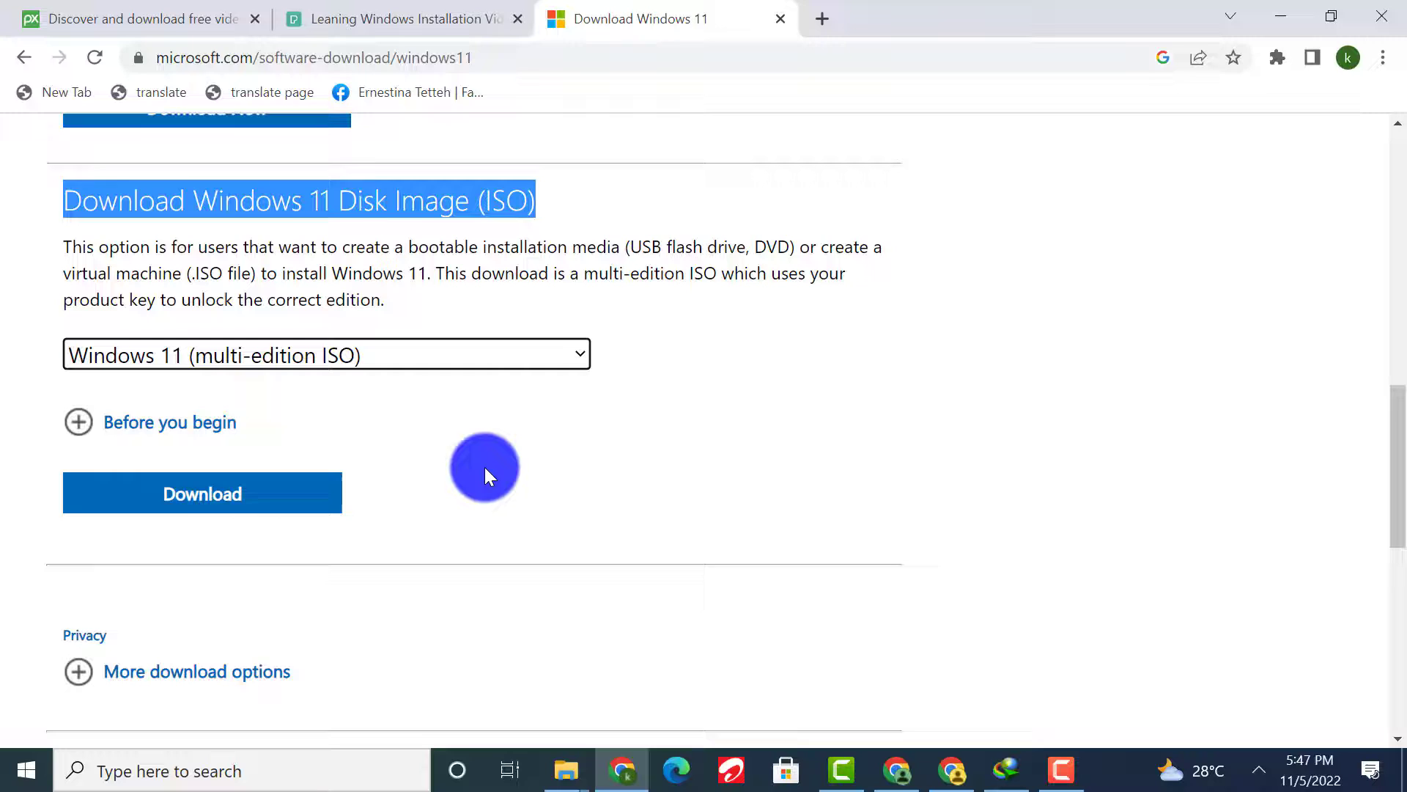
click(264, 494)
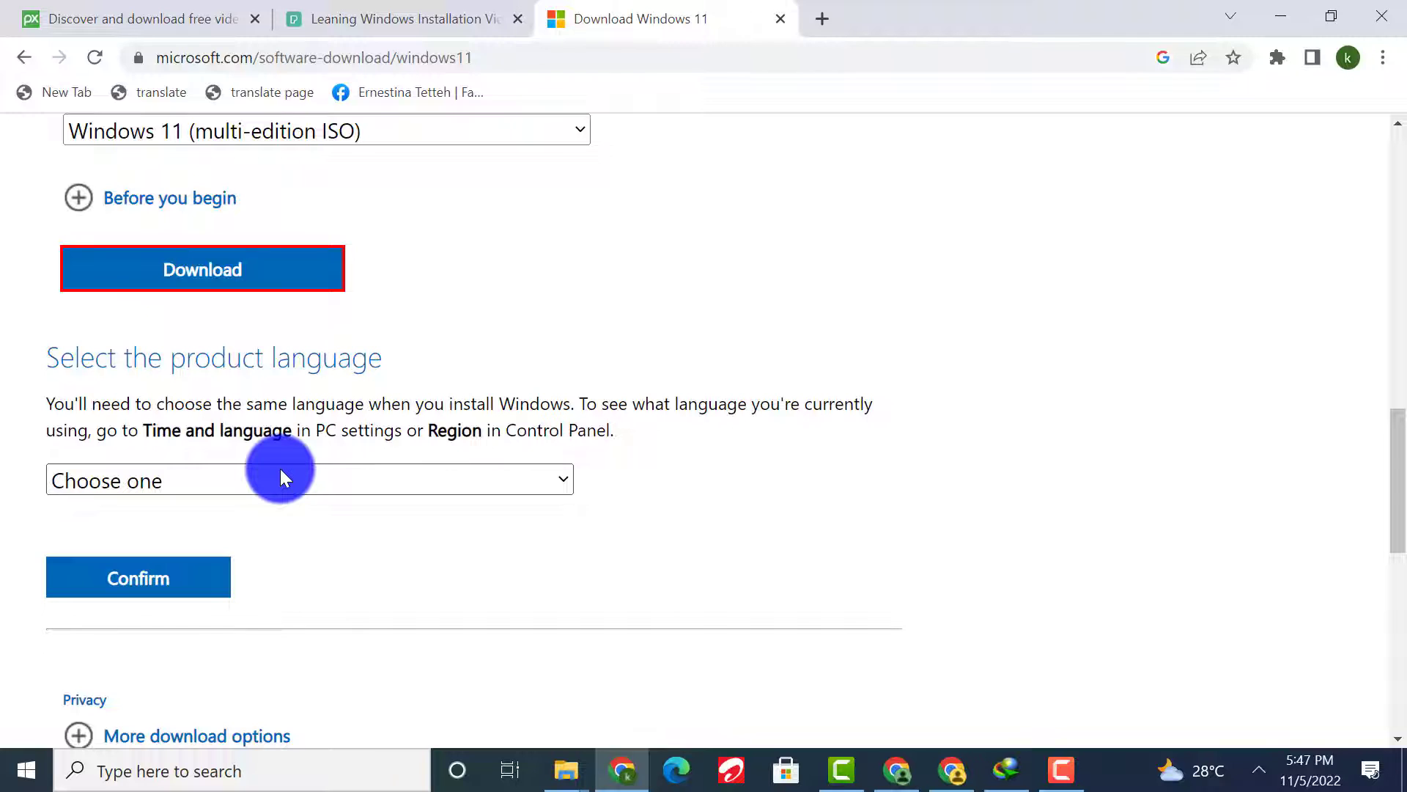
- Choose English International as the product language, confirm, and start the 64-bit download
click(565, 488)
scroll(330, 367, down, 1)
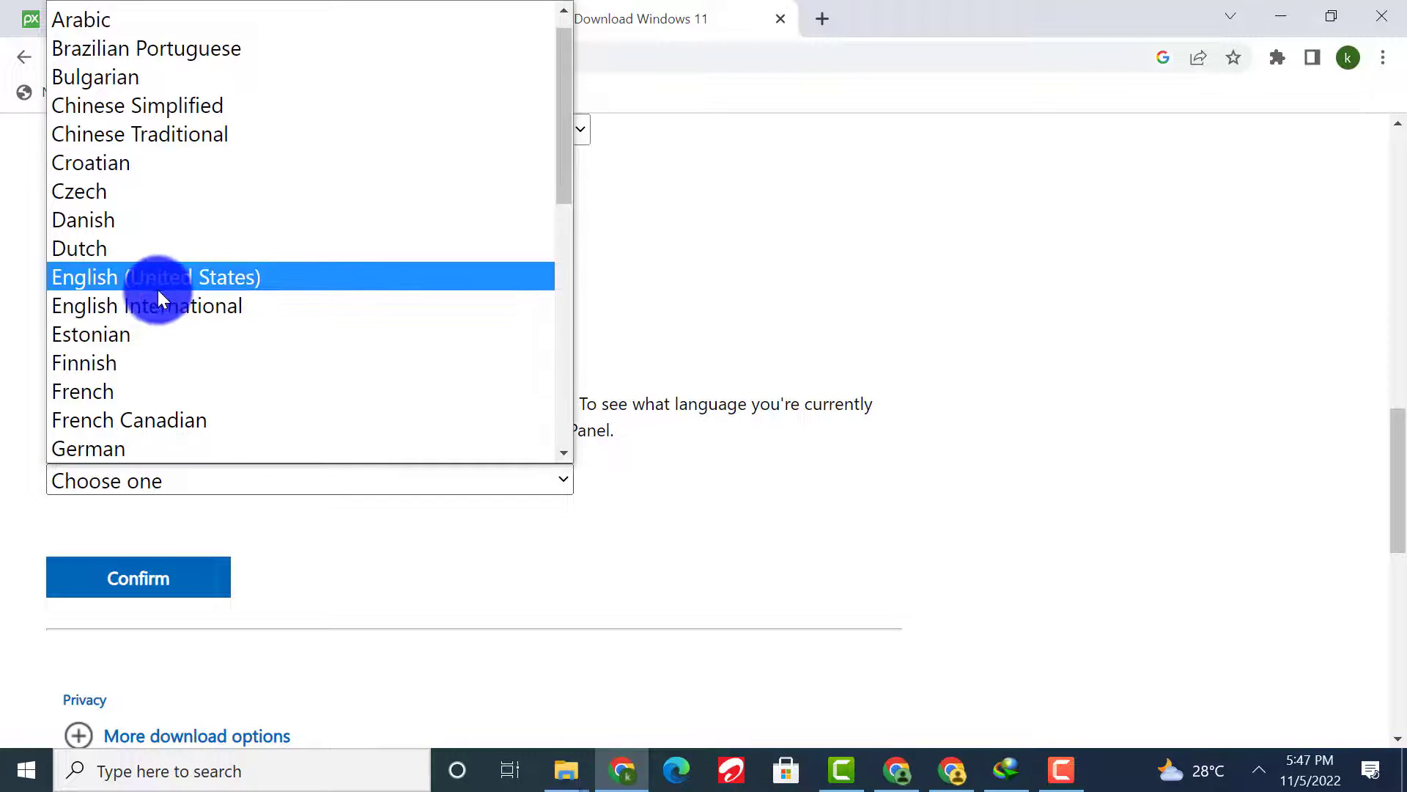
click(169, 302)
scroll(498, 531, down, 3)
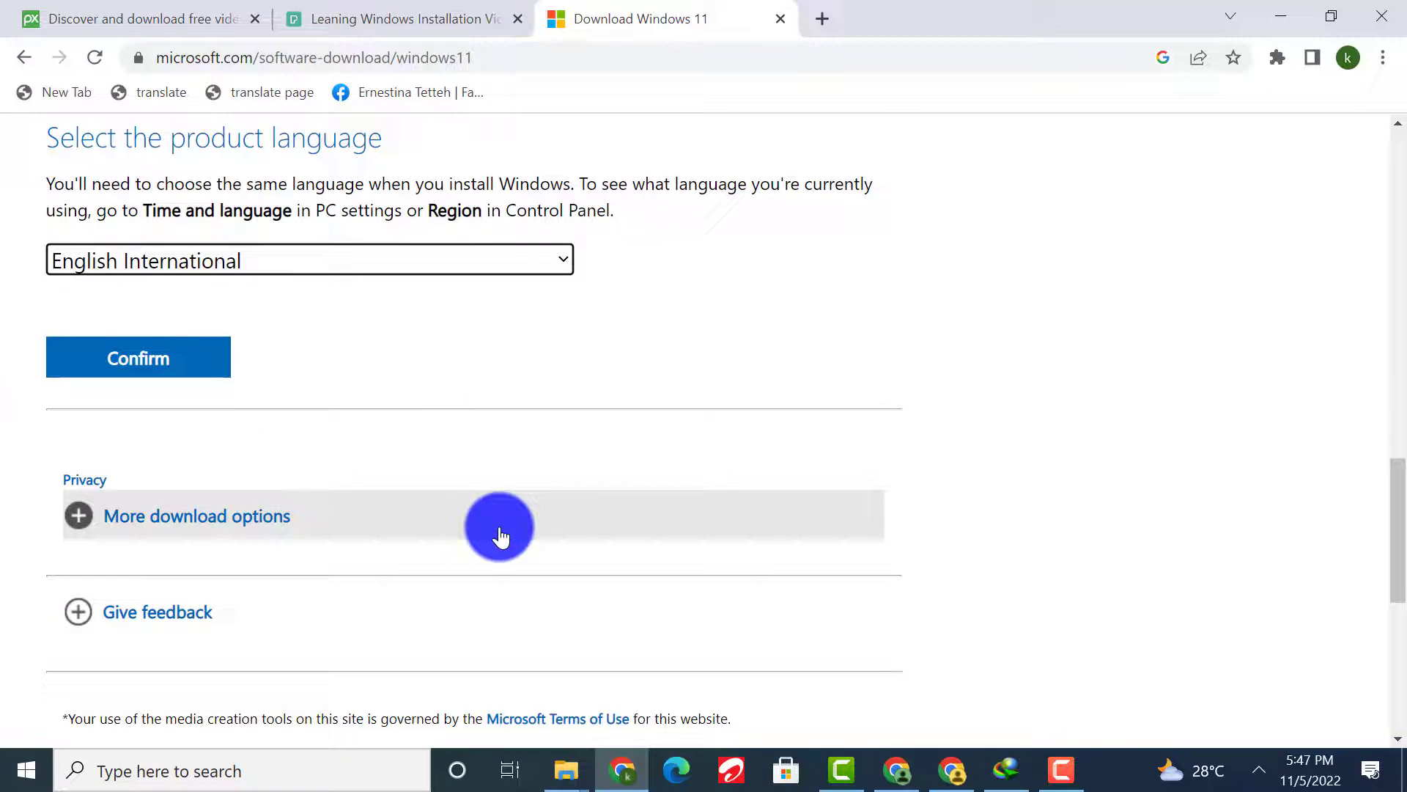
click(141, 362)
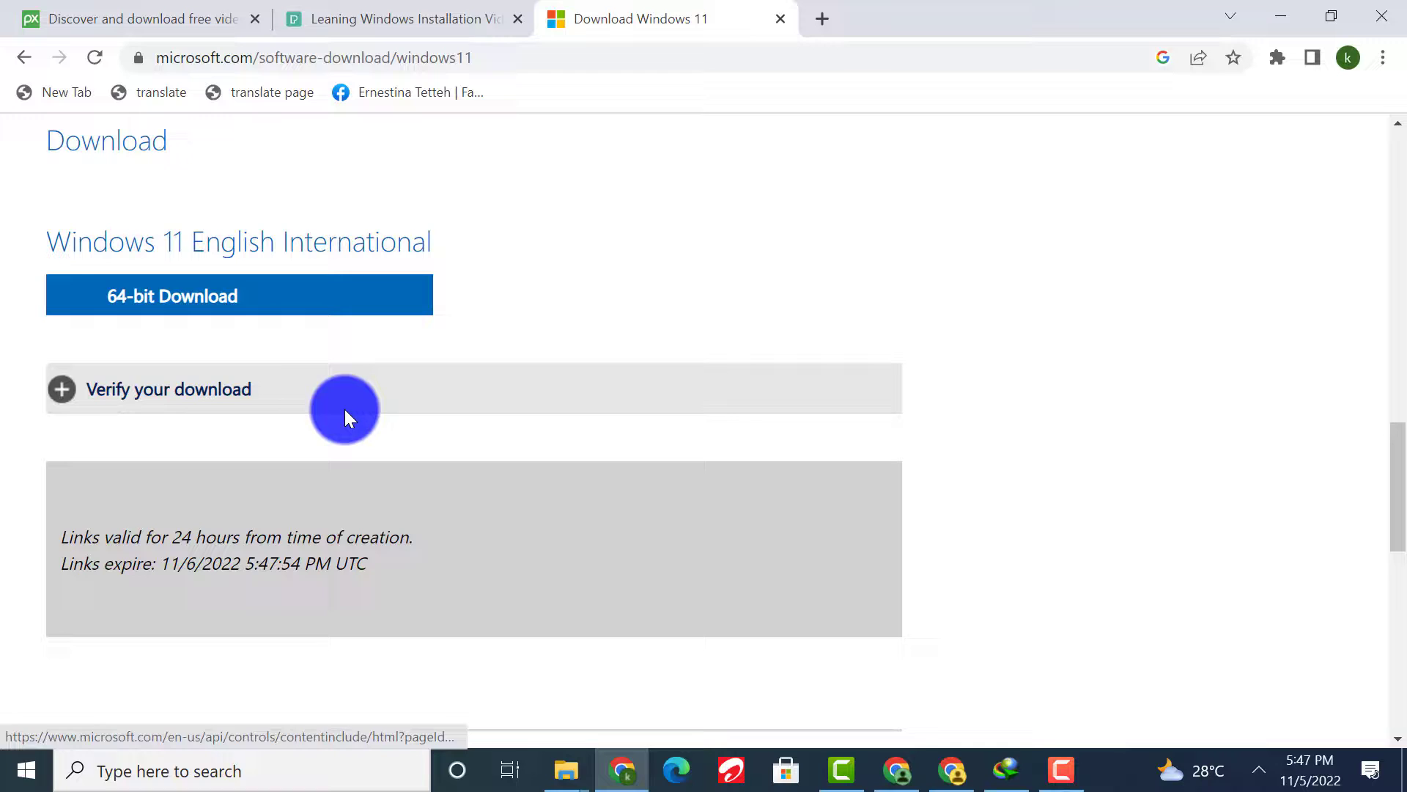
click(287, 310)
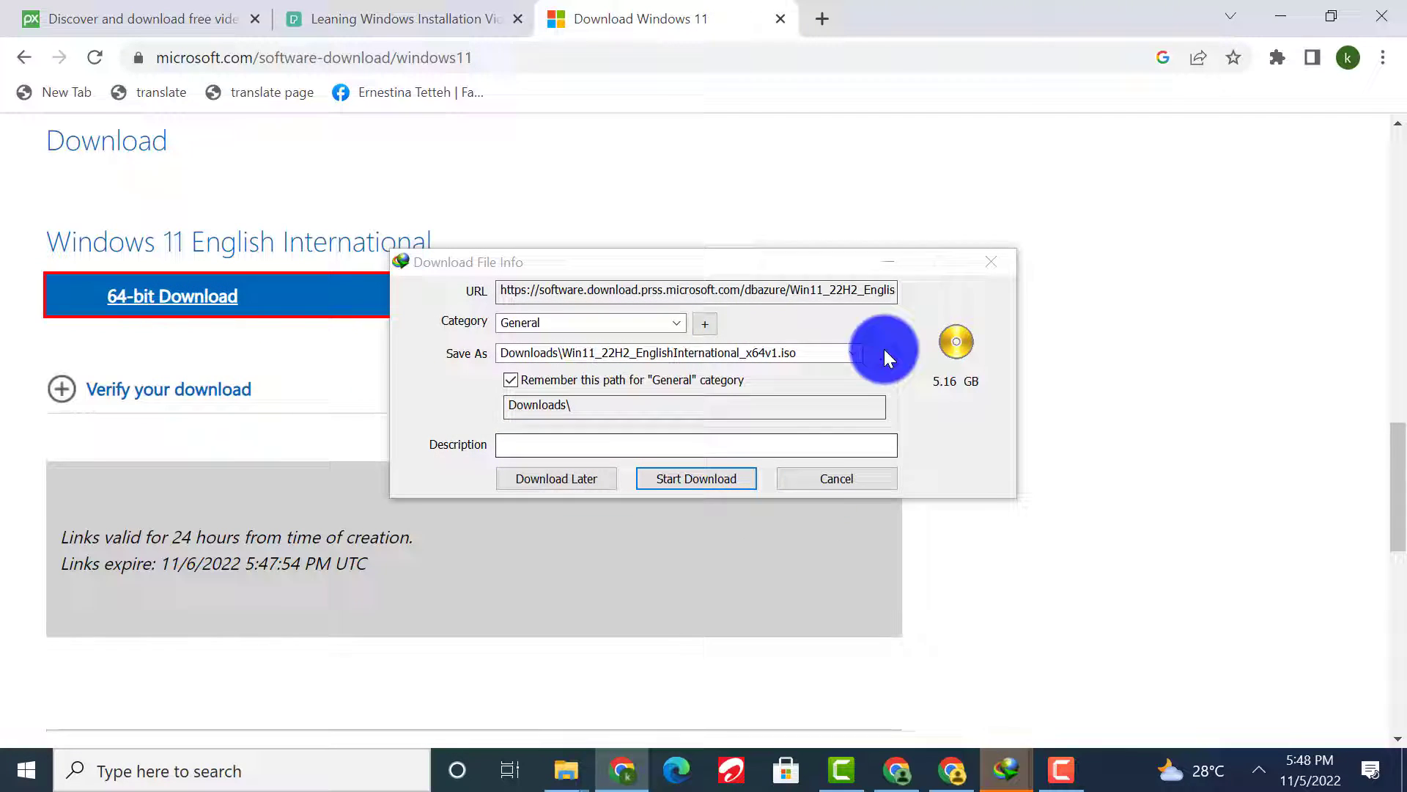
- Start the 5.16 GB ISO download into Downloads in IDM, then pause it and close the progress window
click(708, 483)
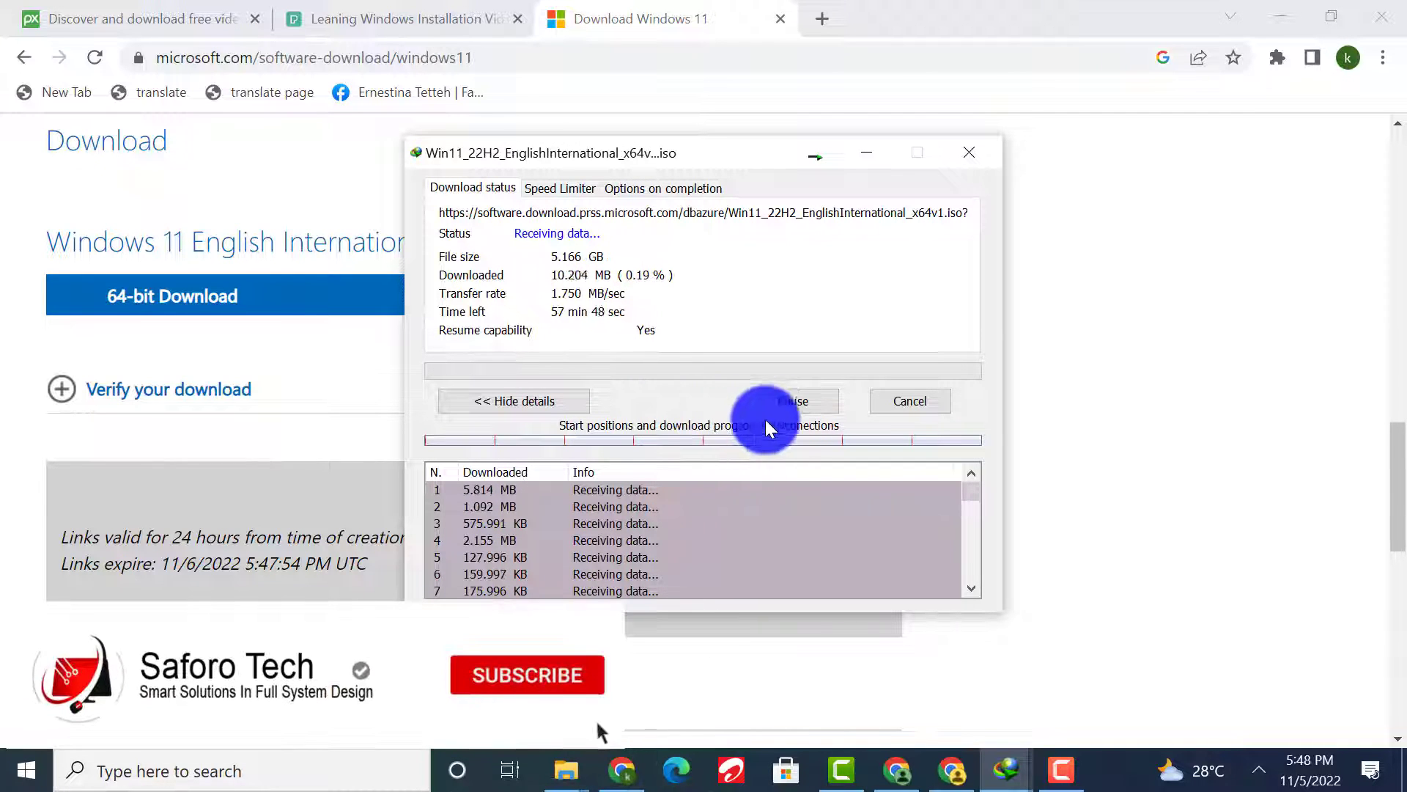
click(807, 401)
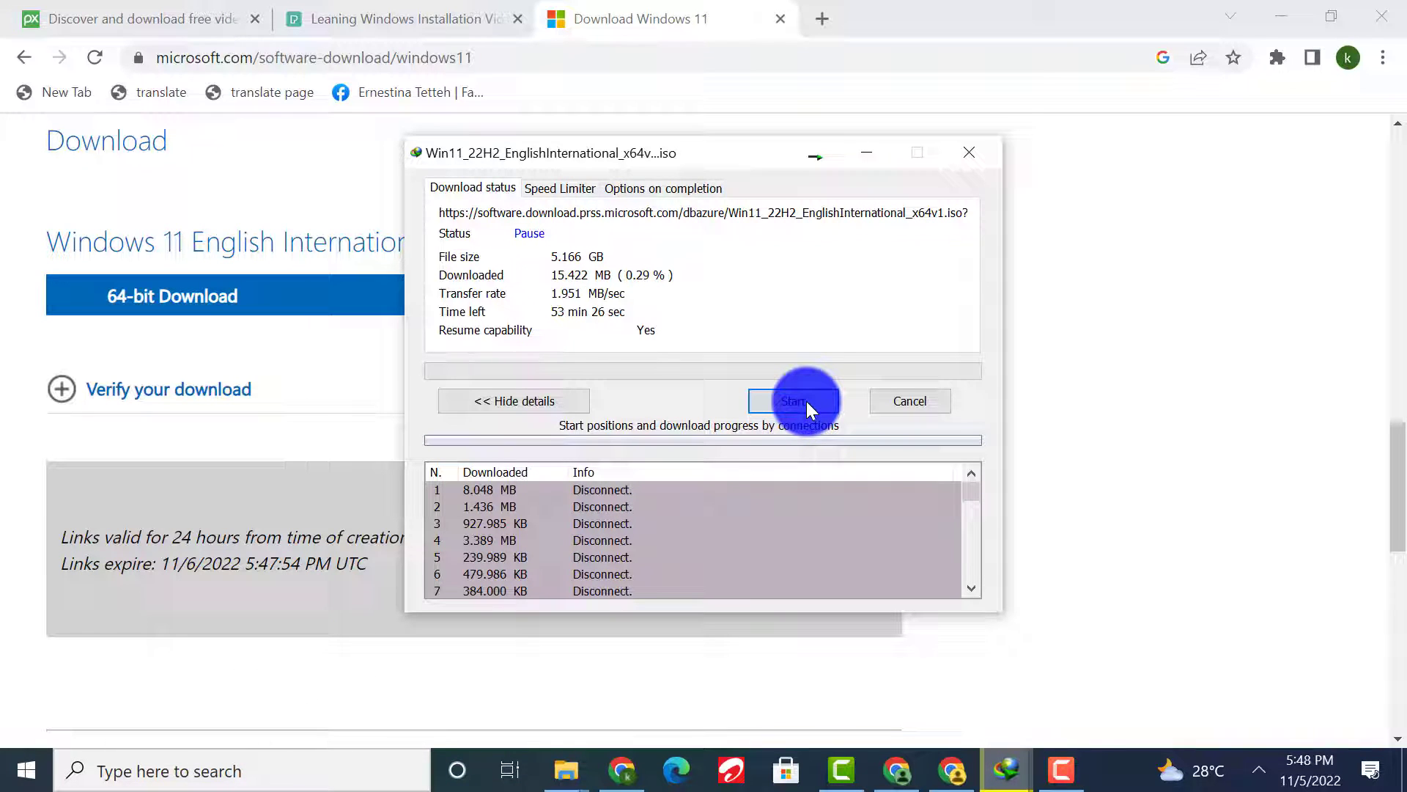
click(906, 401)
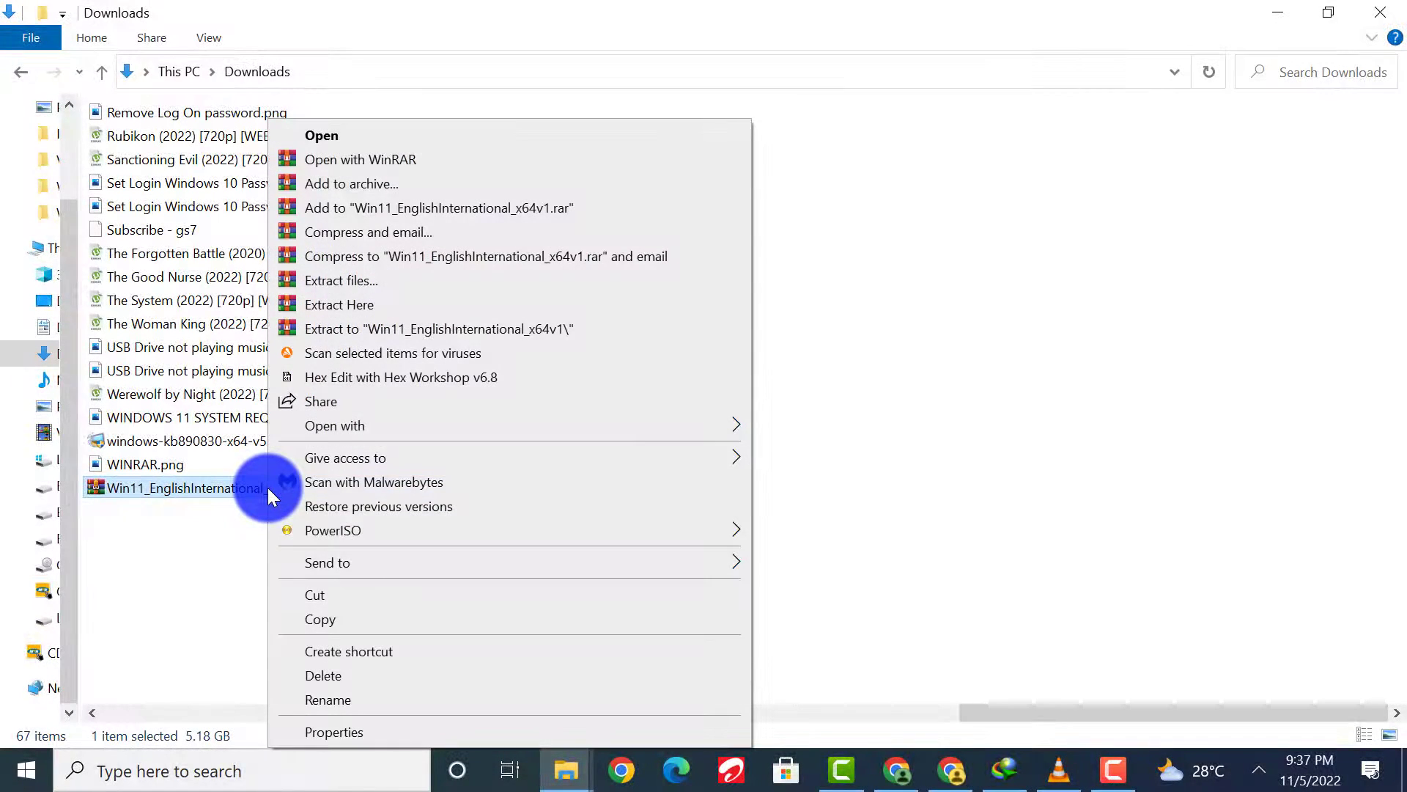
- Cut the Windows 11 ISO and create a 'New folder' inside the OFEI folder
click(399, 594)
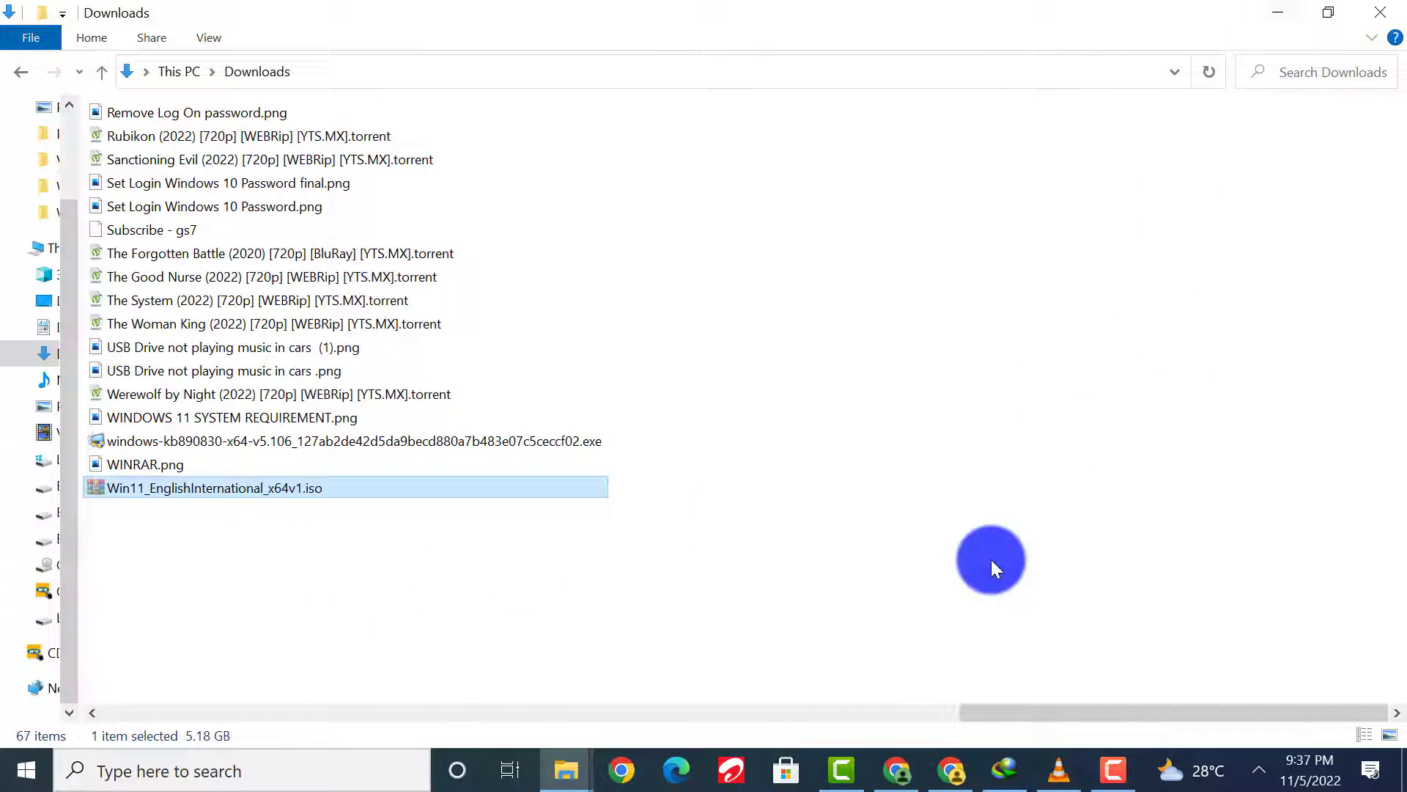
click(568, 771)
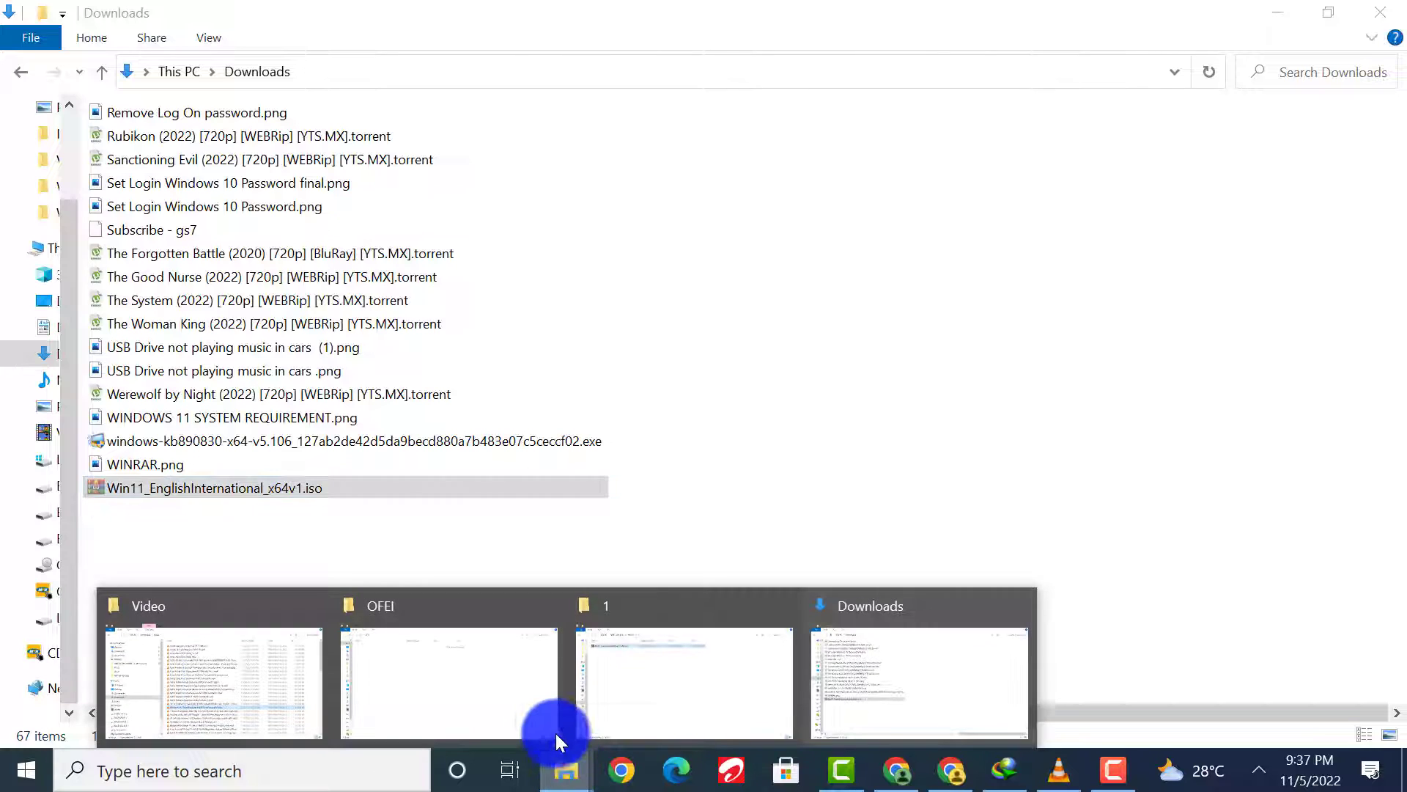
click(535, 680)
right_click(309, 160)
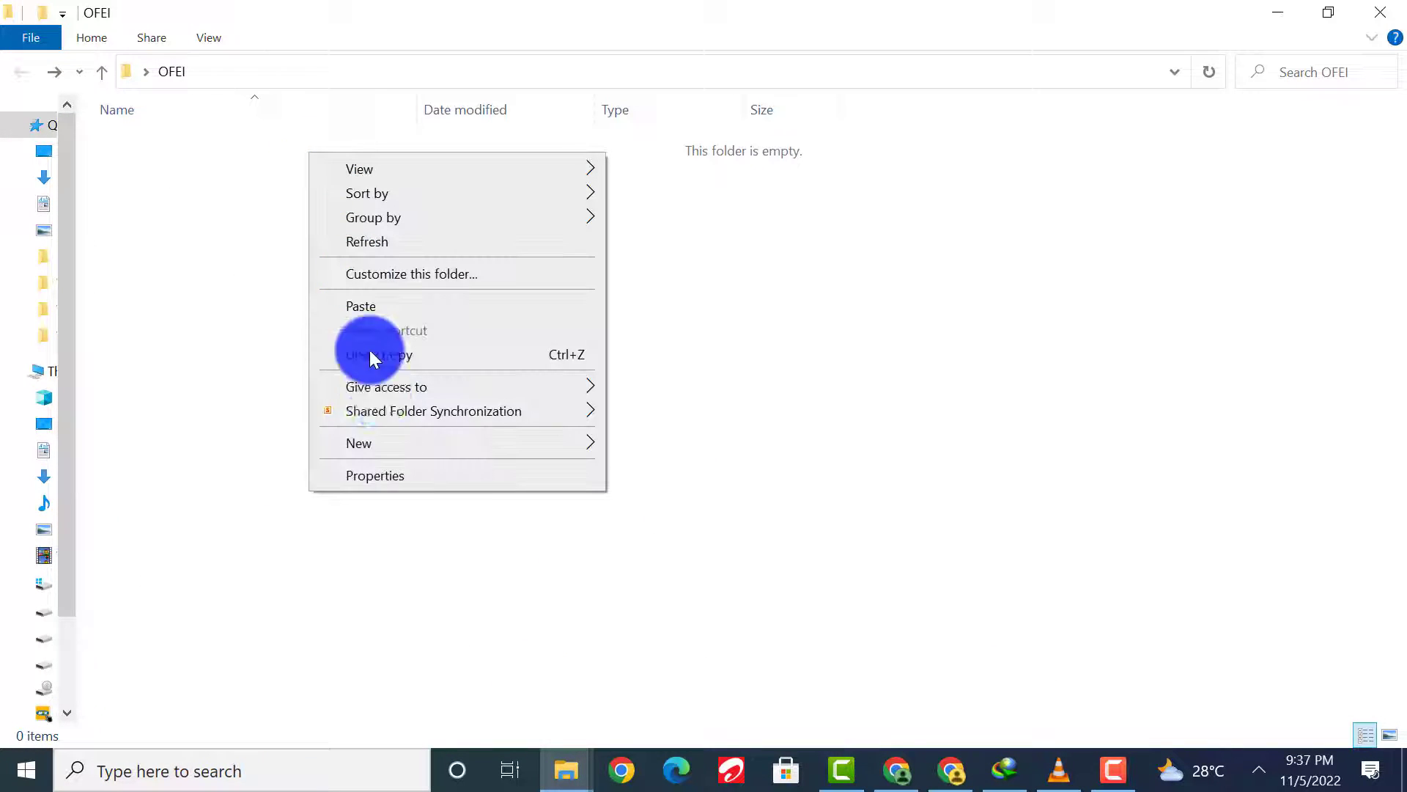
mouse_move(496, 443)
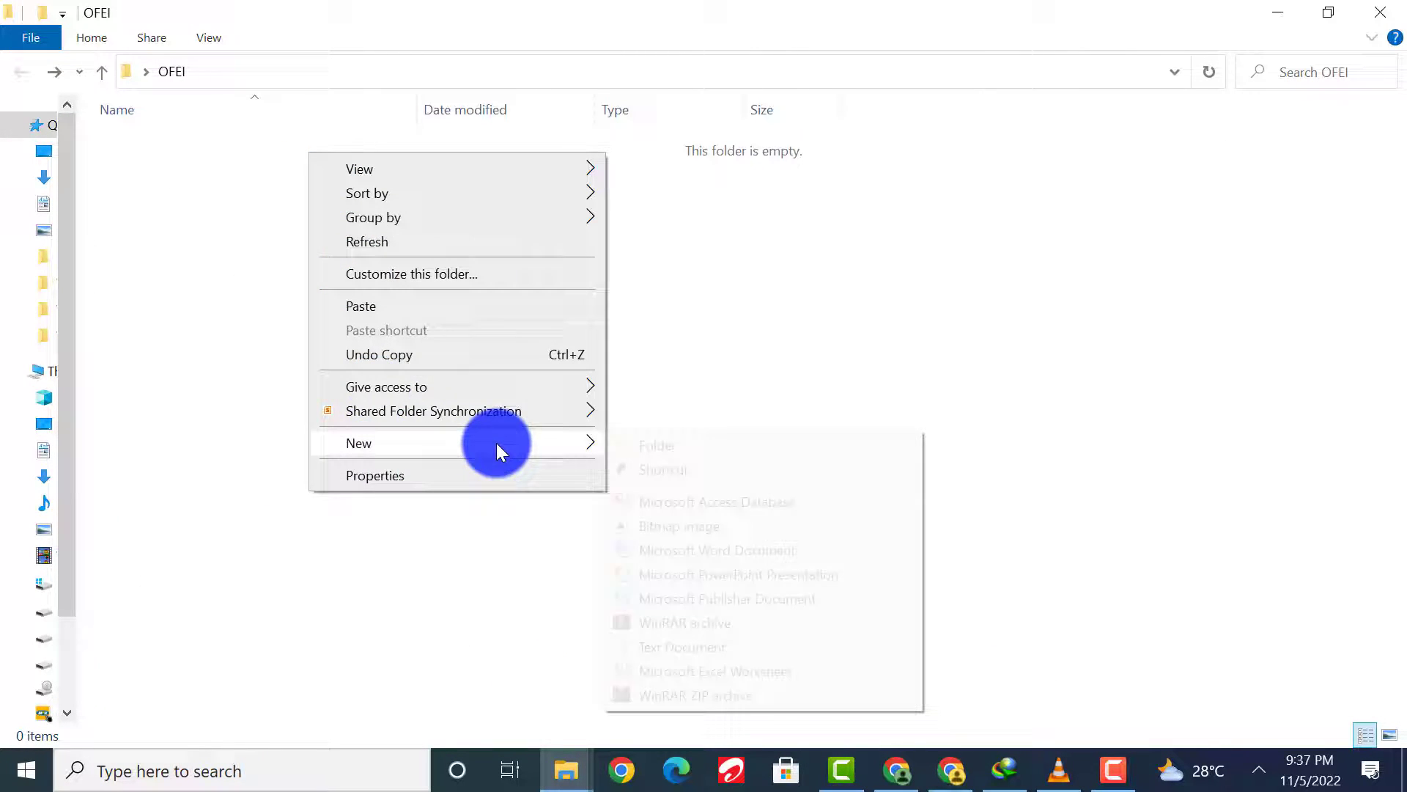
click(706, 448)
click(690, 445)
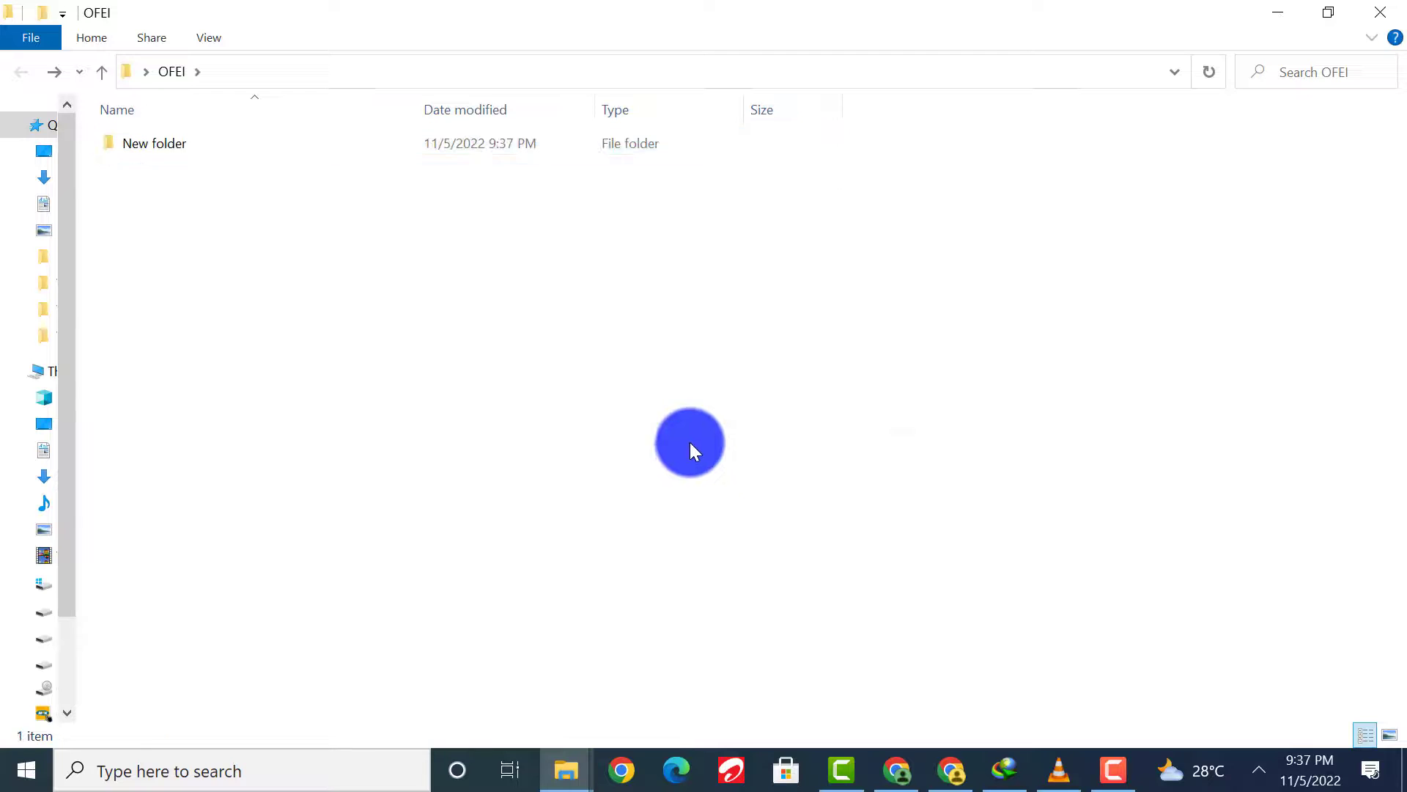
- Paste the ISO into New folder, extract it there, and select setup.exe
double_click(148, 148)
right_click(476, 343)
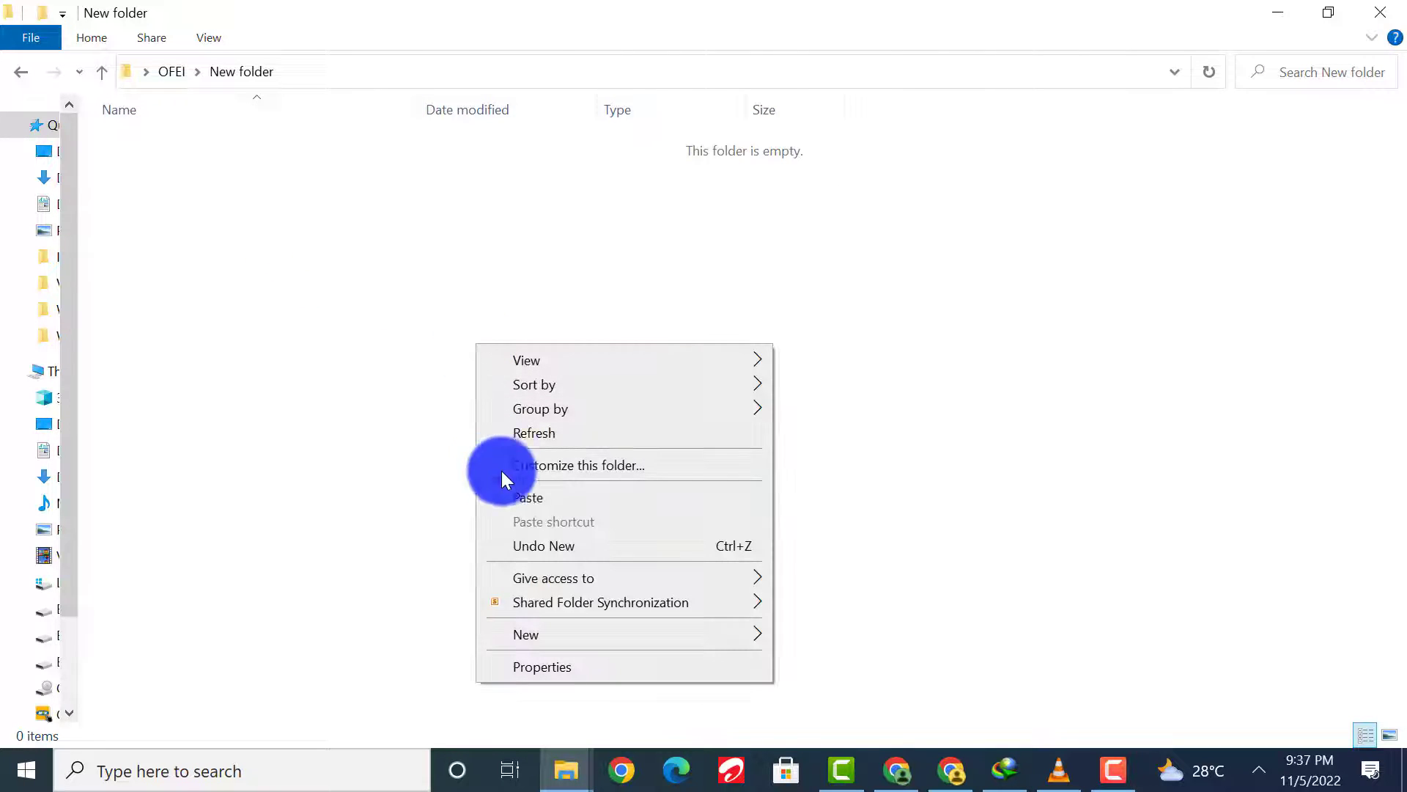
click(544, 499)
click(543, 499)
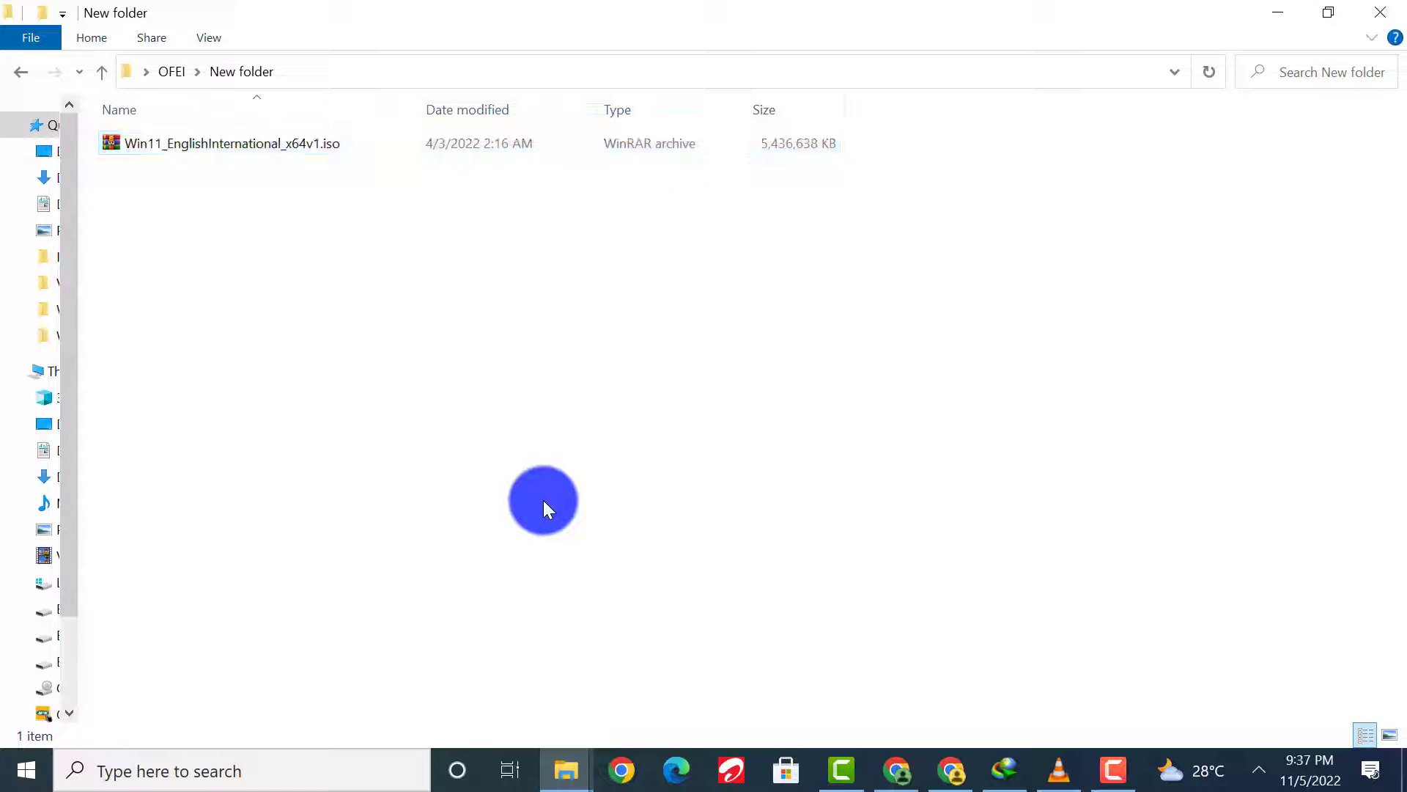
right_click(231, 152)
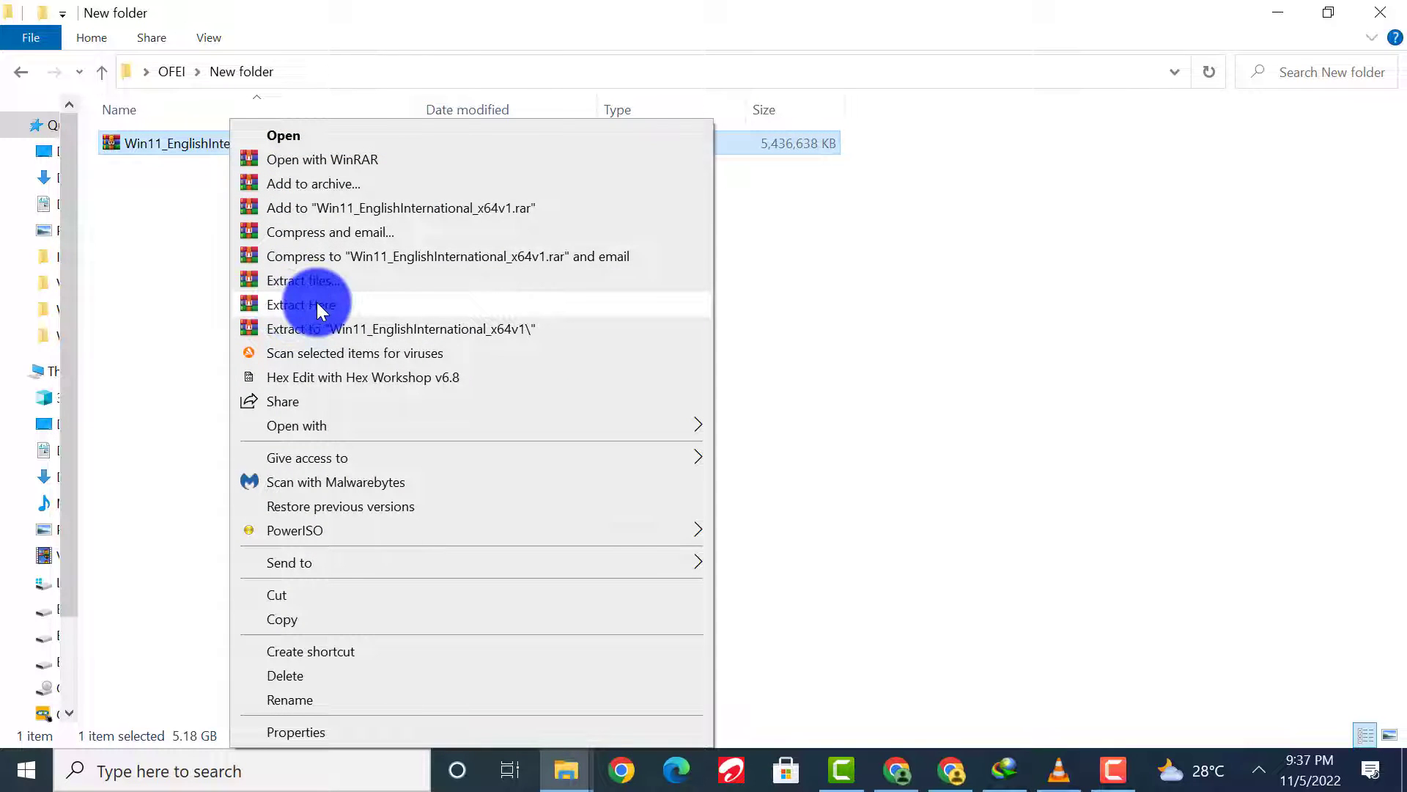
click(318, 304)
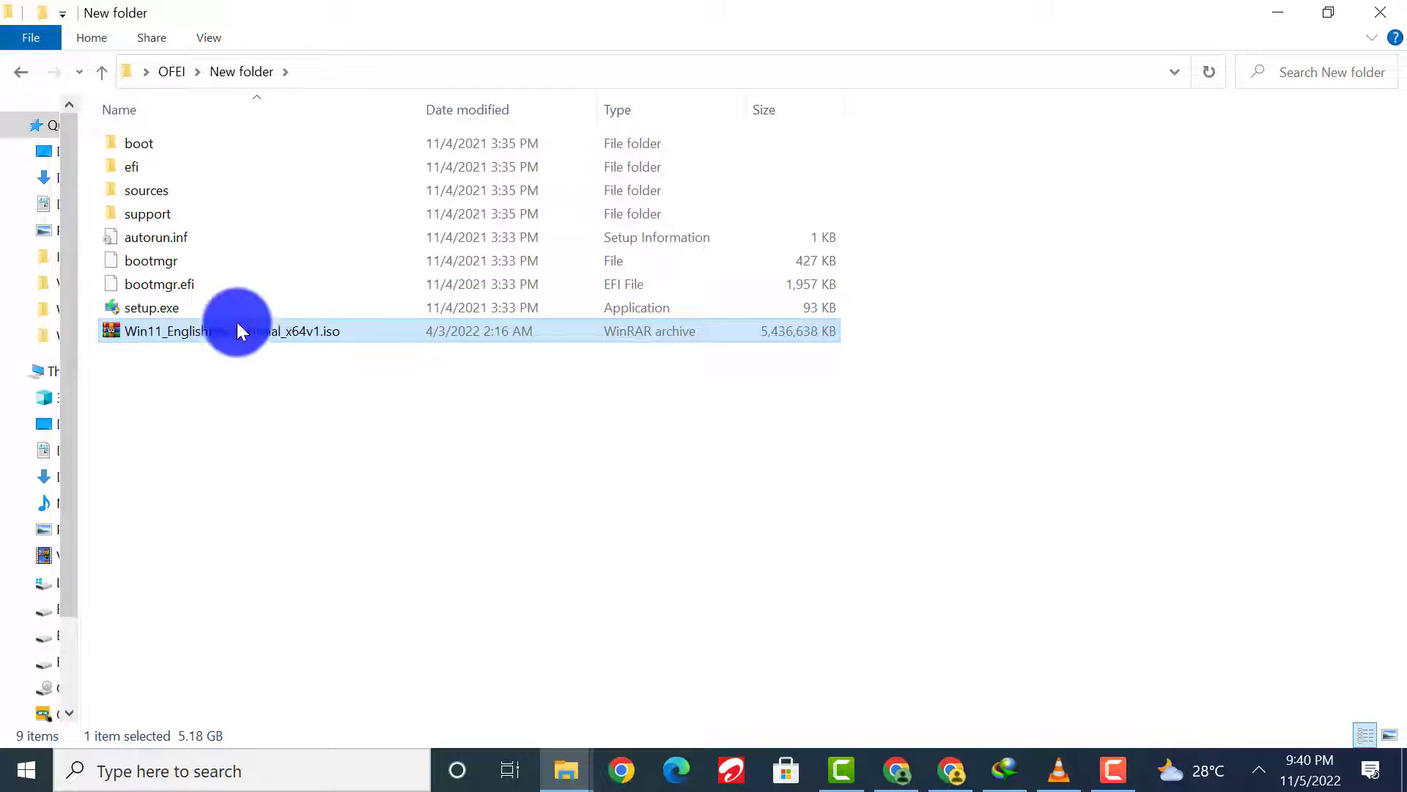
click(147, 303)
- Run setup.exe and proceed past the Install Windows 11 screen
double_click(147, 304)
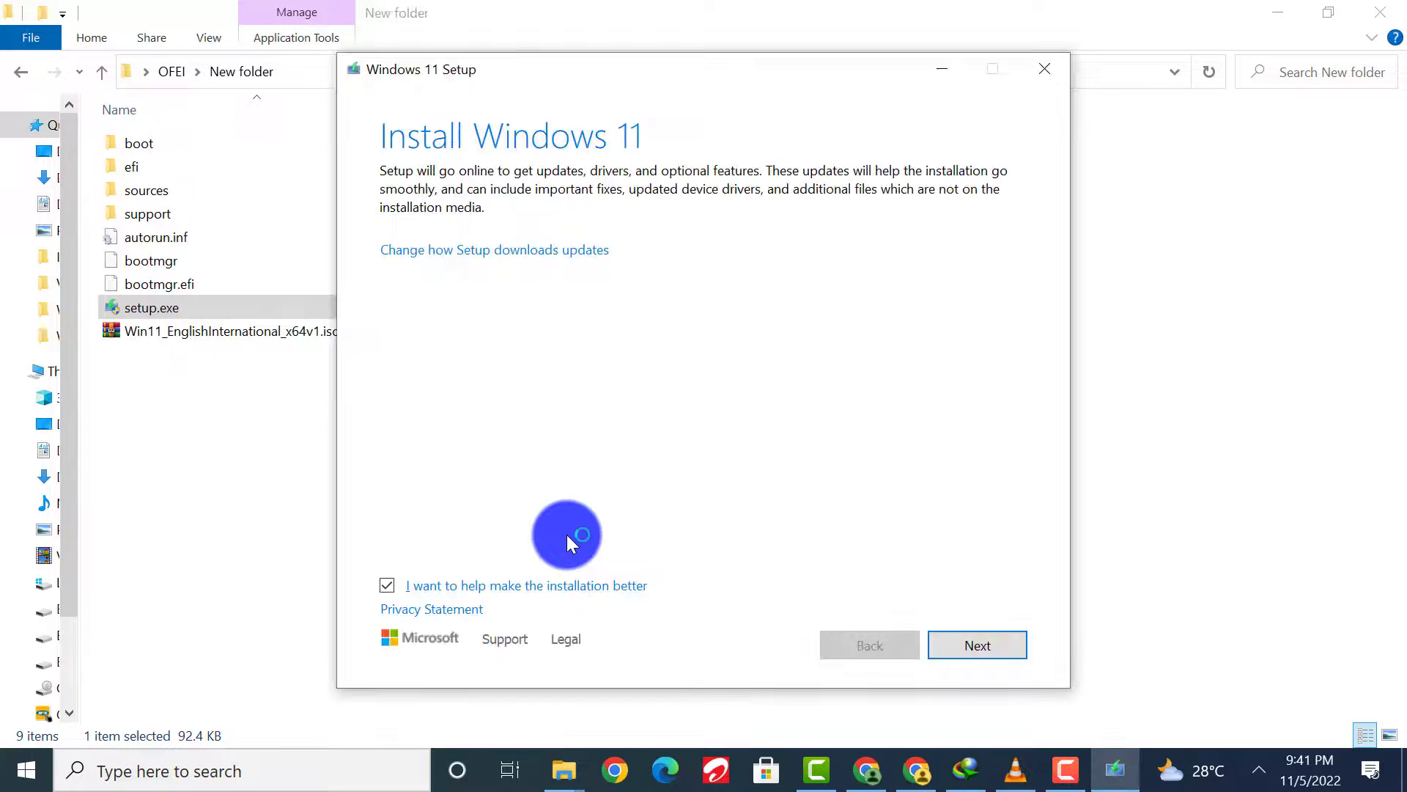
click(963, 648)
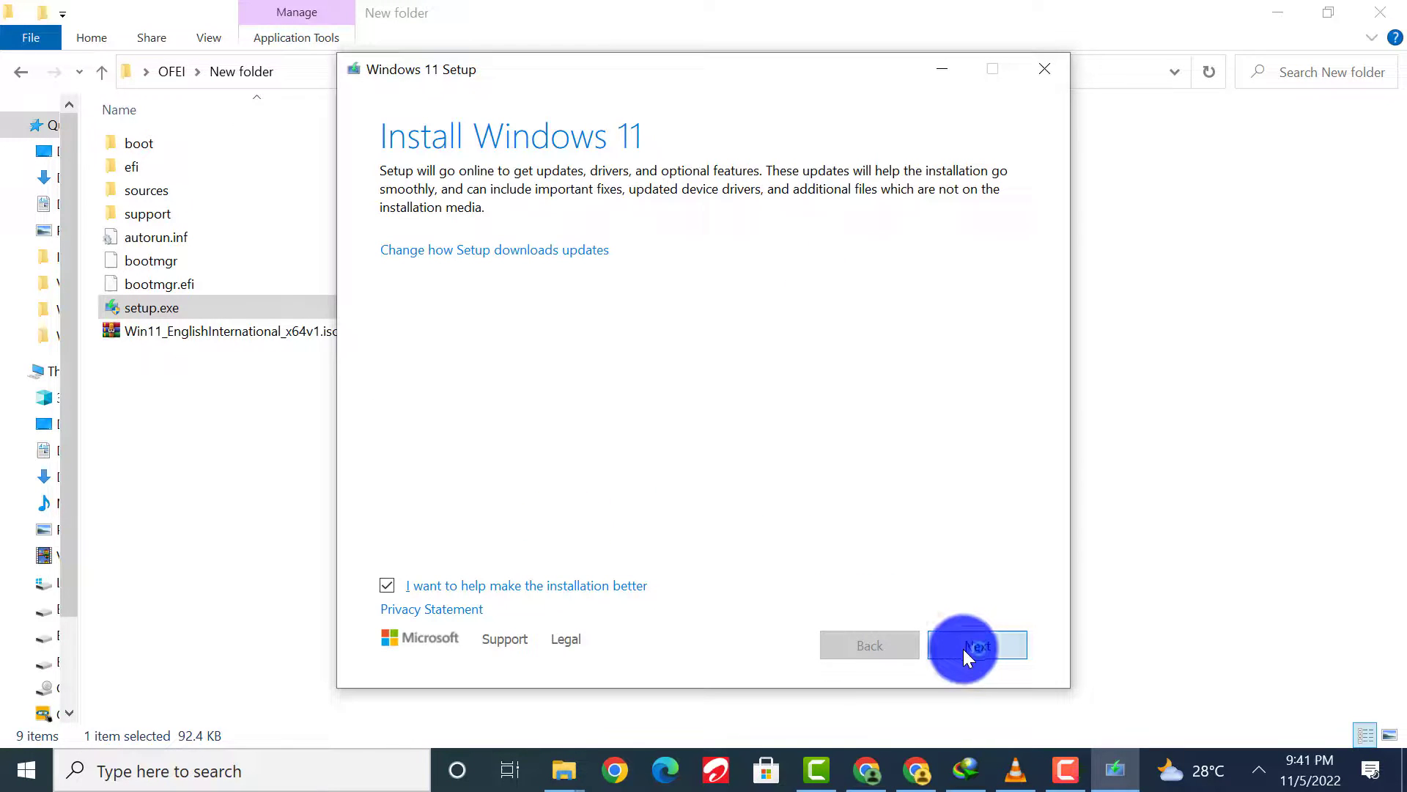